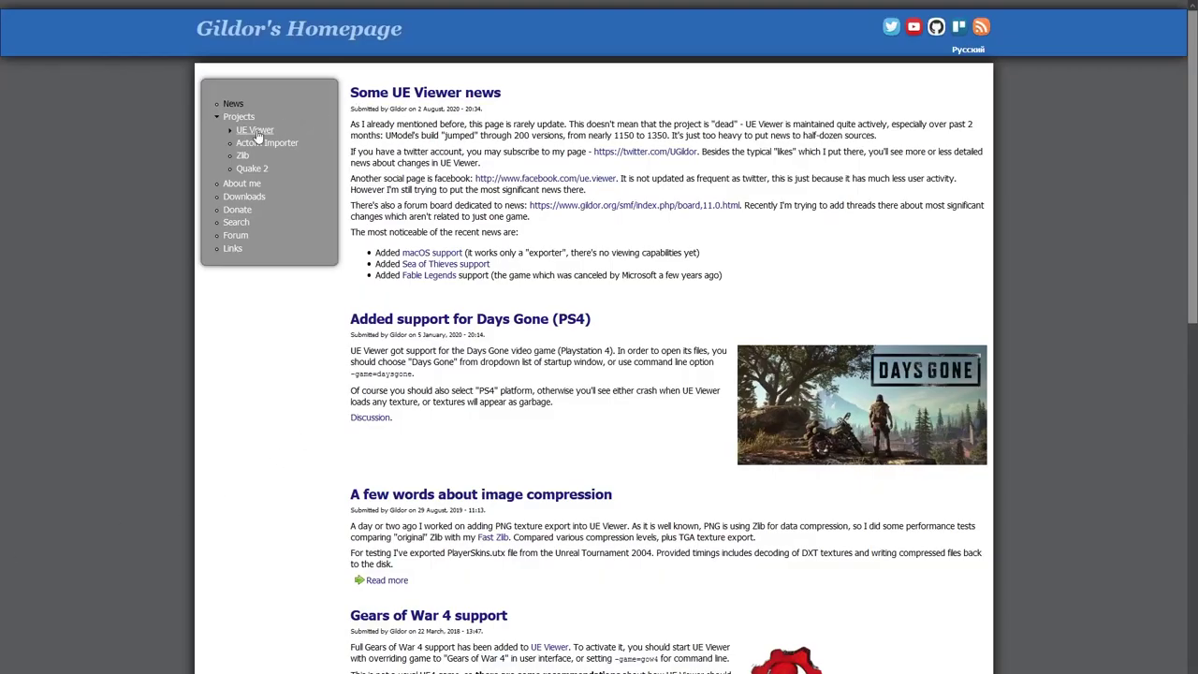
- Read the UE Viewer project description on Gildor's Homepage, then go to the About me page
left_click(256, 131)
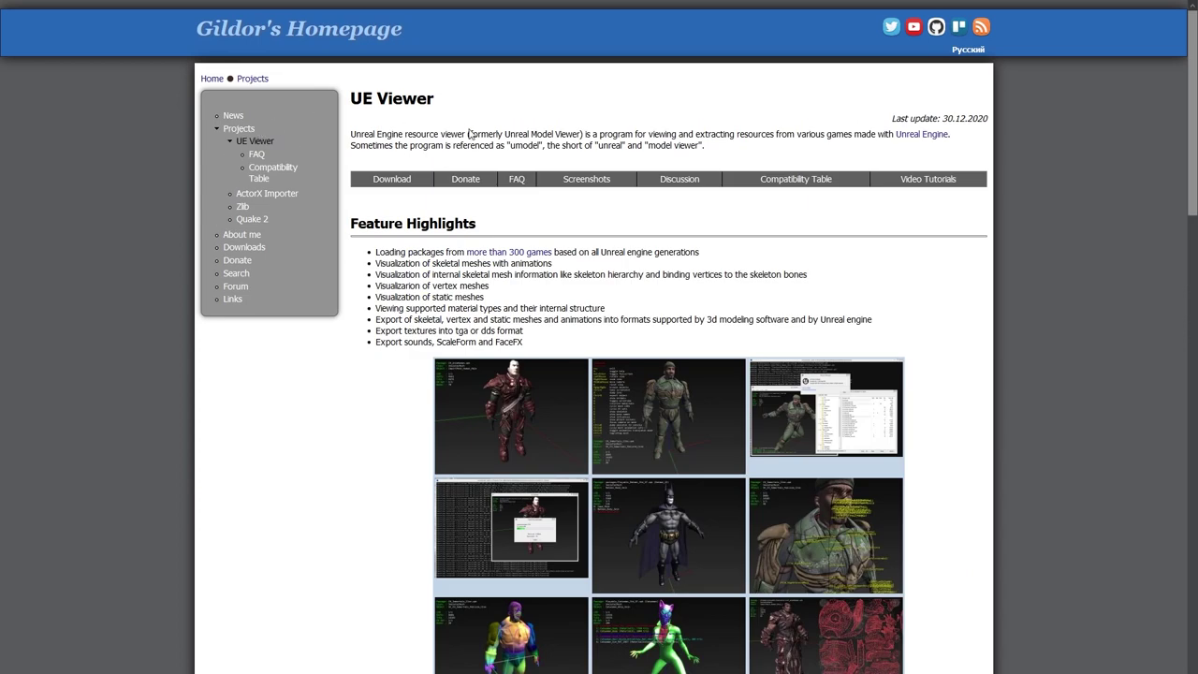
left_click_drag(343, 140, 564, 158)
left_click(558, 136)
left_click(232, 236)
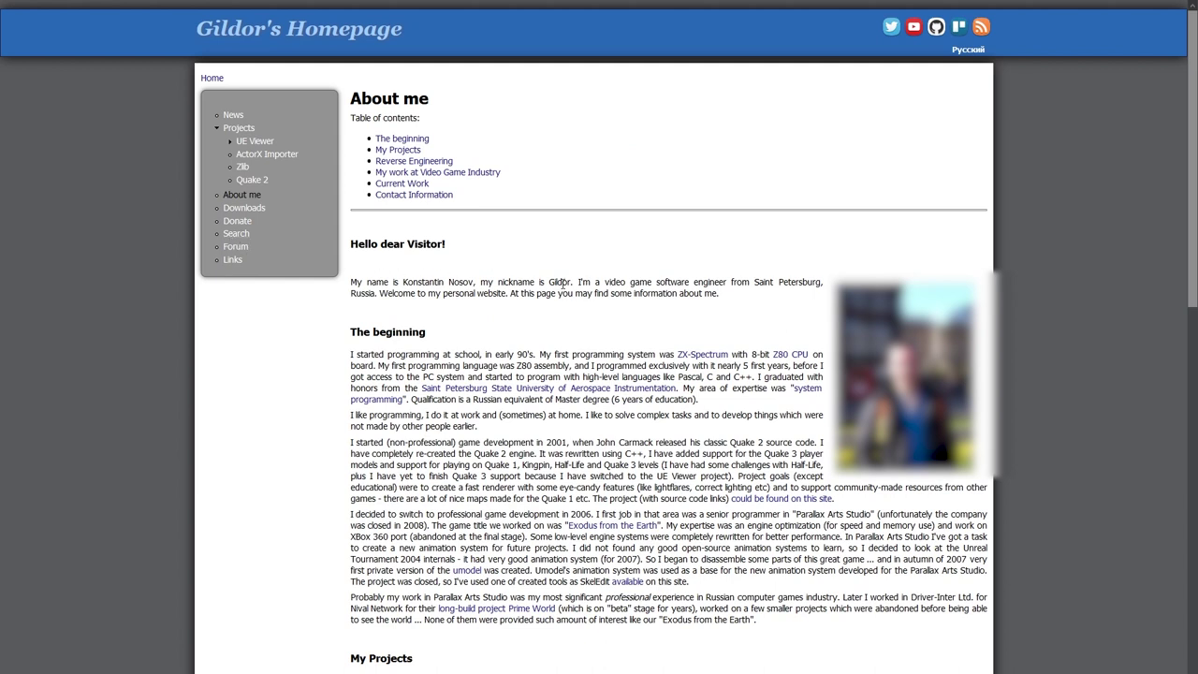
- Highlight the author's nickname and home city in About me, then view the Donate page
double_click(561, 283)
left_click(567, 302)
left_click_drag(755, 282, 377, 293)
left_click(391, 313)
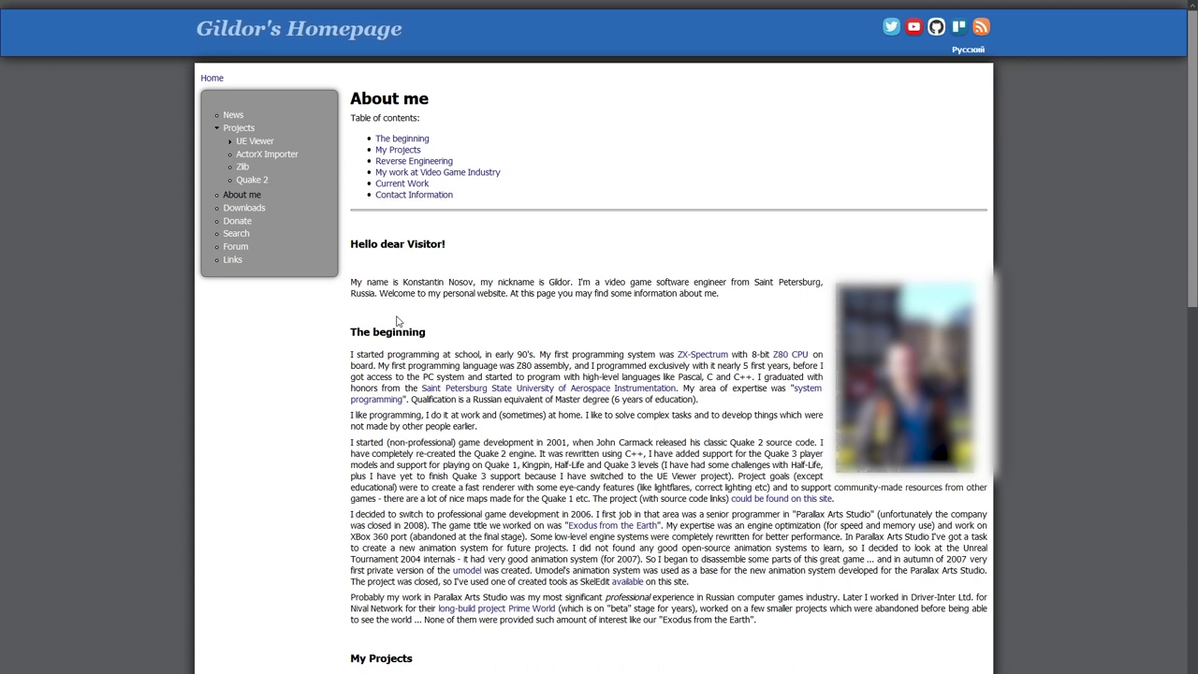
left_click(239, 223)
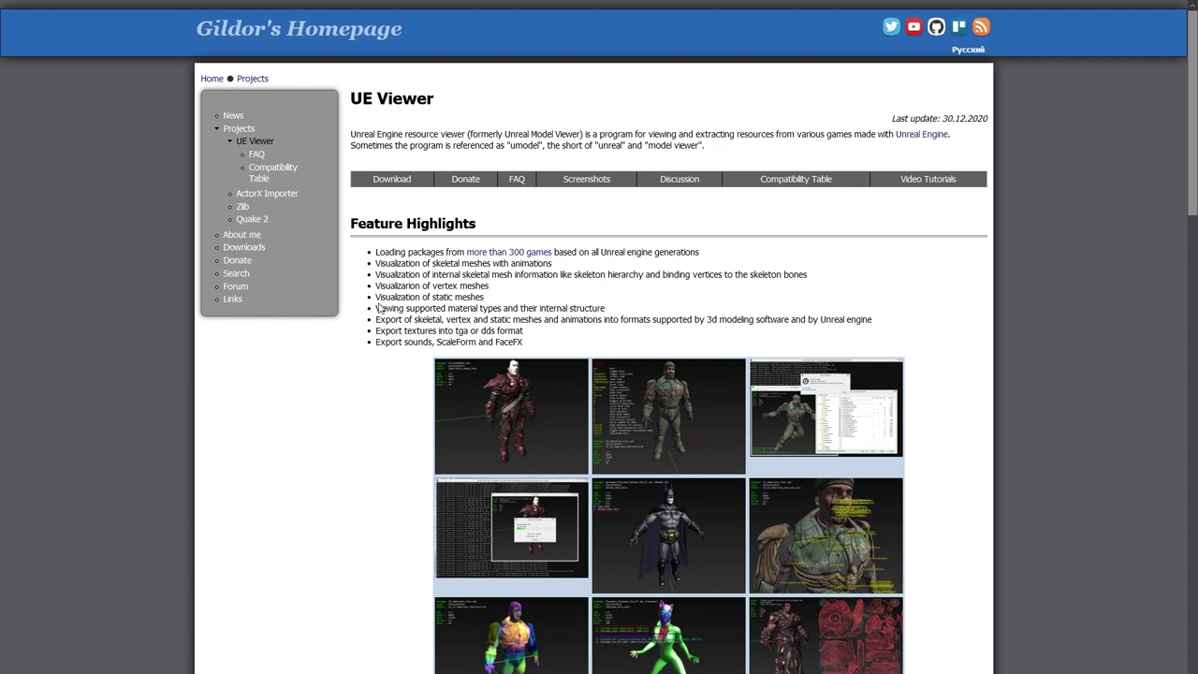
- Highlight the first UE Viewer feature line, then open the Compatibility Table
double_click(410, 252)
triple_click(408, 252)
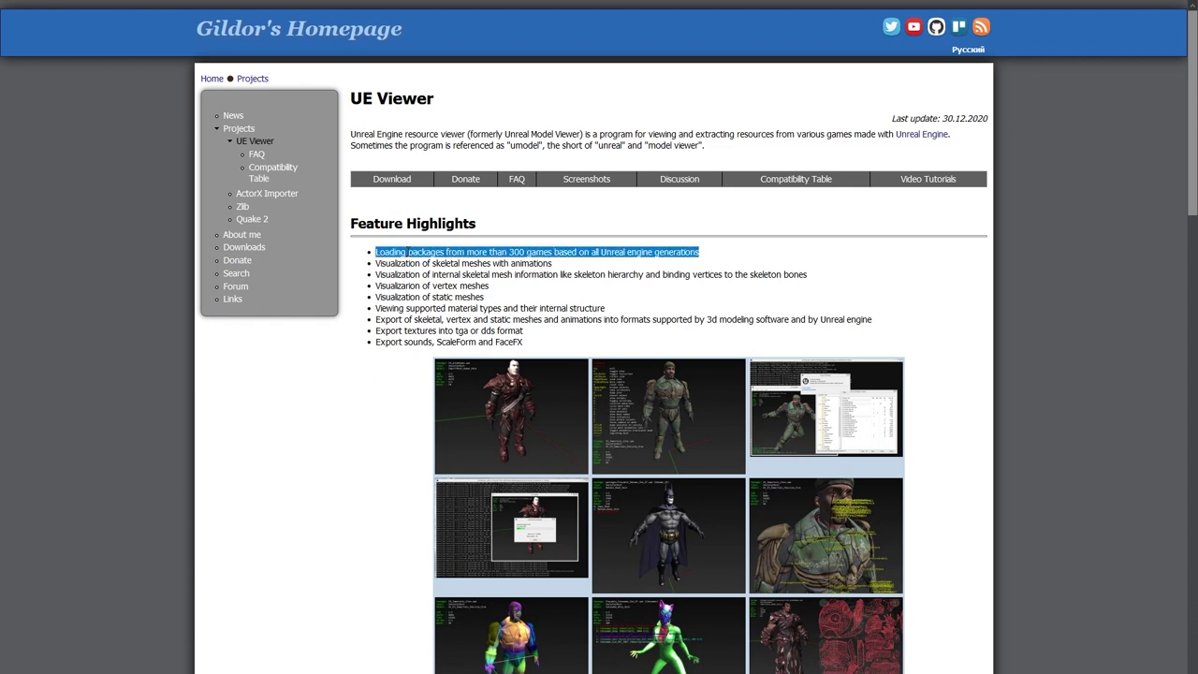
left_click(408, 252)
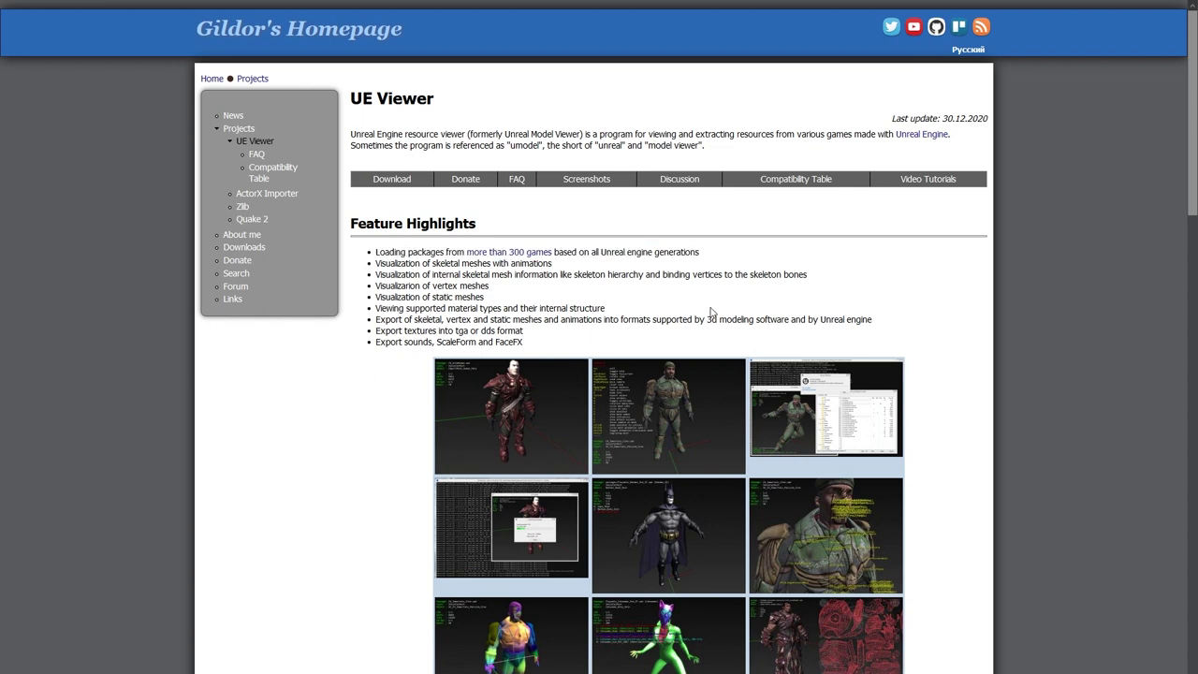
left_click(785, 182)
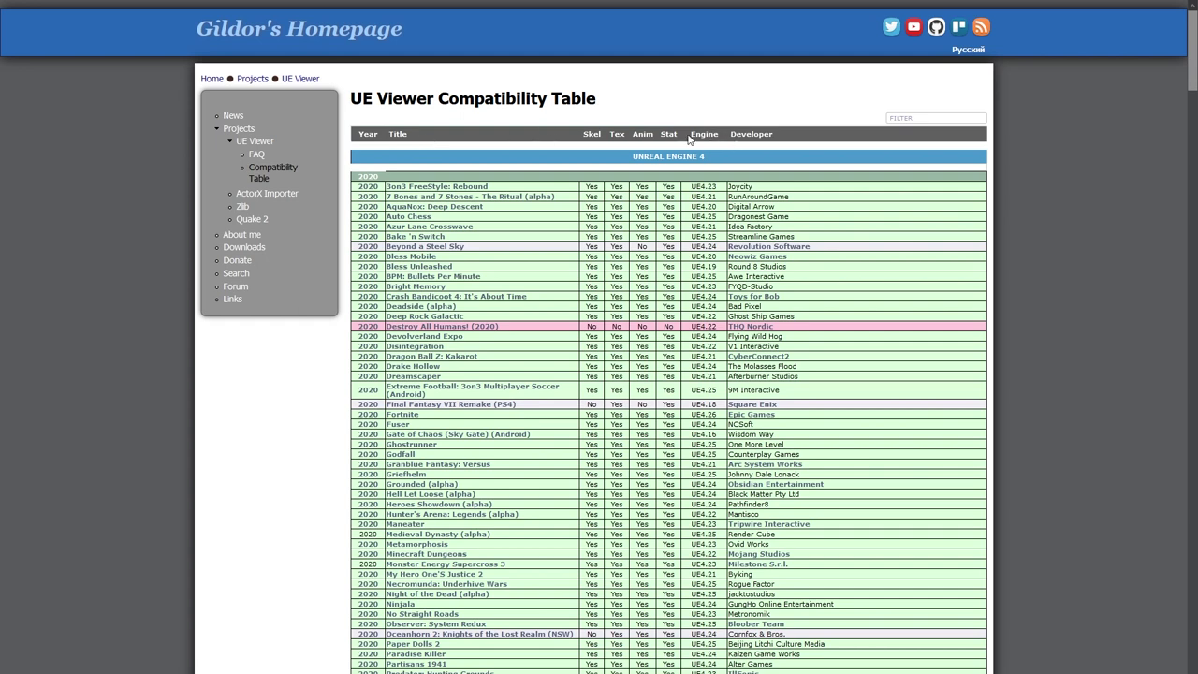
- Highlight the Engine, Developer, Skel, Tex, Anim and Stat column headings of the compatibility table
left_click_drag(689, 138, 805, 139)
left_click(820, 136)
left_click_drag(578, 137, 689, 137)
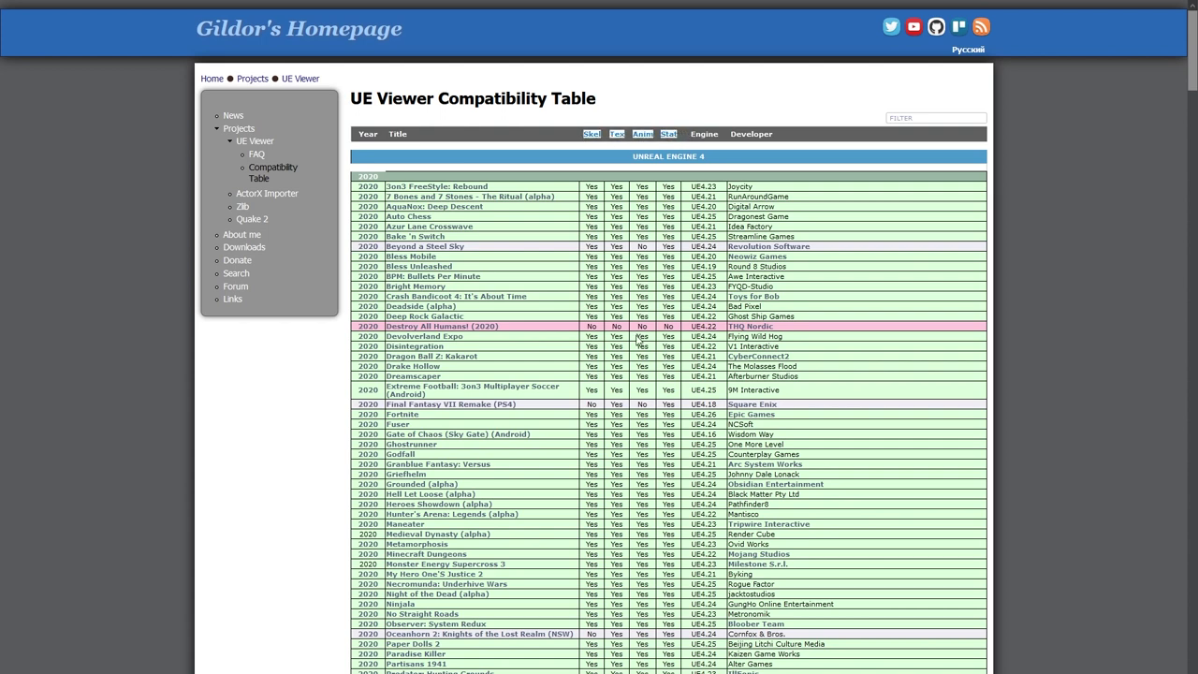
left_click(624, 241)
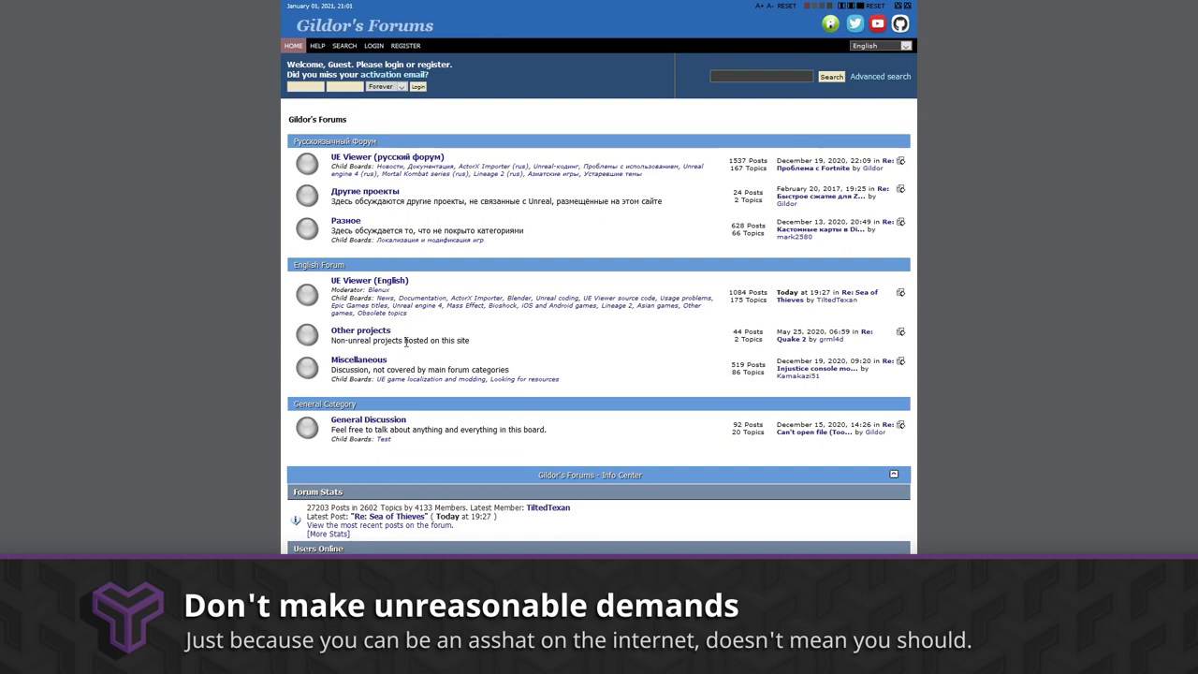
- Open the UE Viewer (English) News board and highlight the three latest build topics
left_click(387, 300)
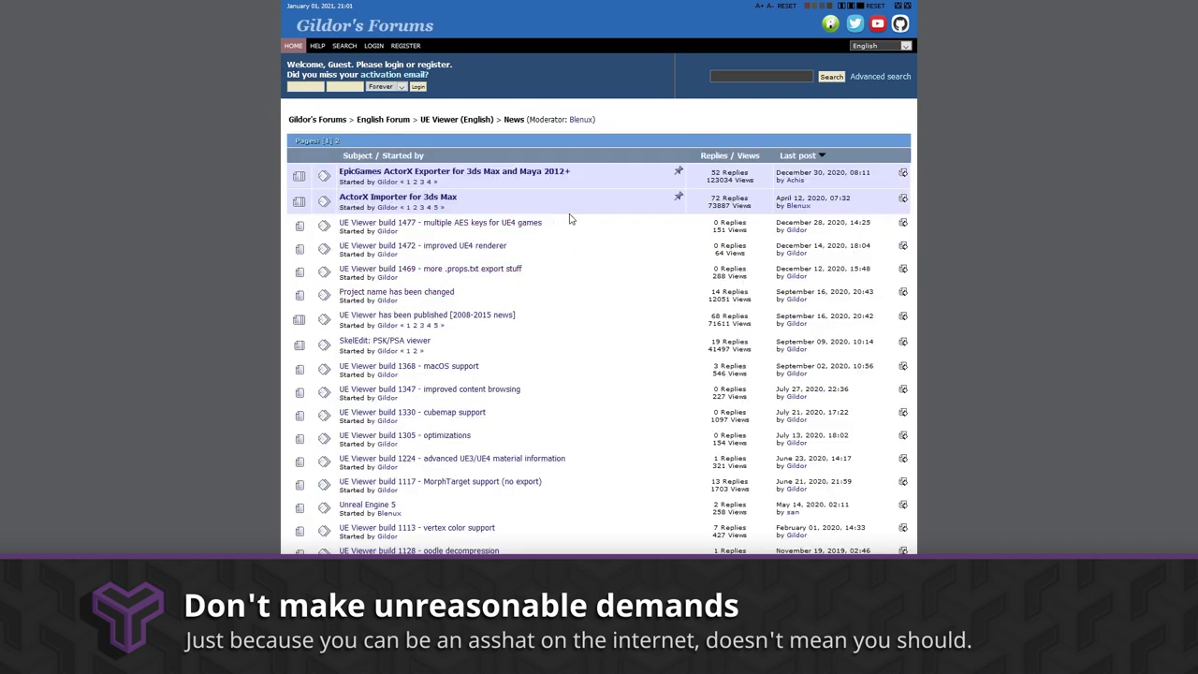
left_click_drag(571, 221, 580, 283)
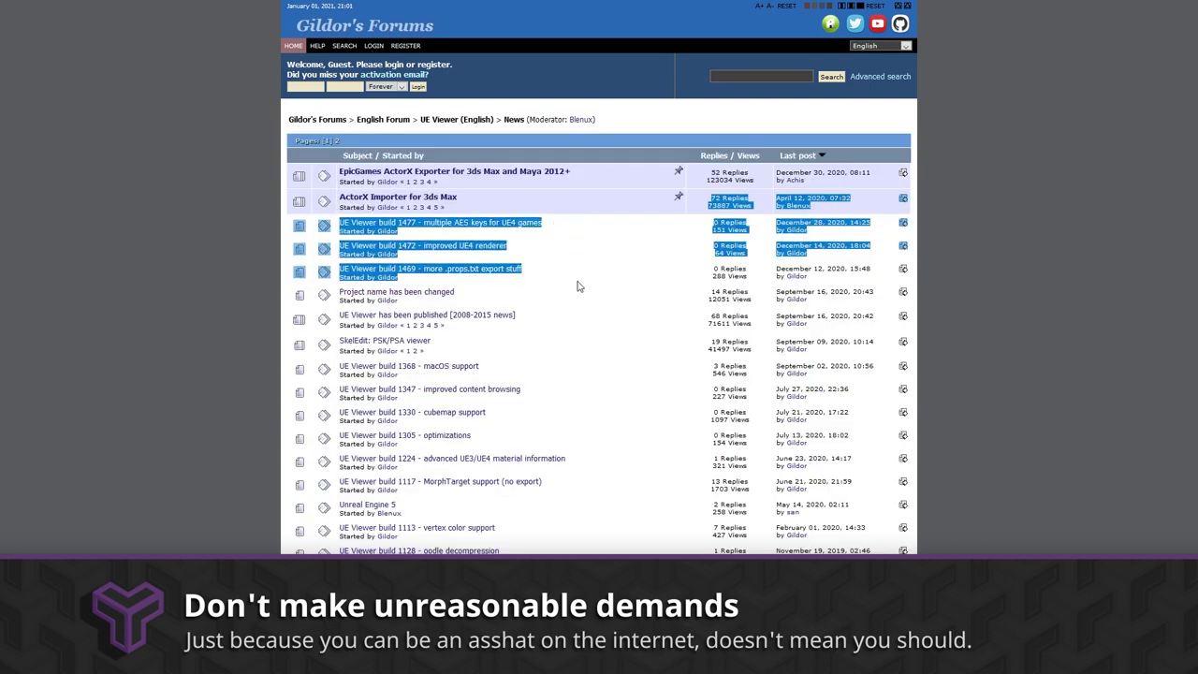
left_click(578, 287)
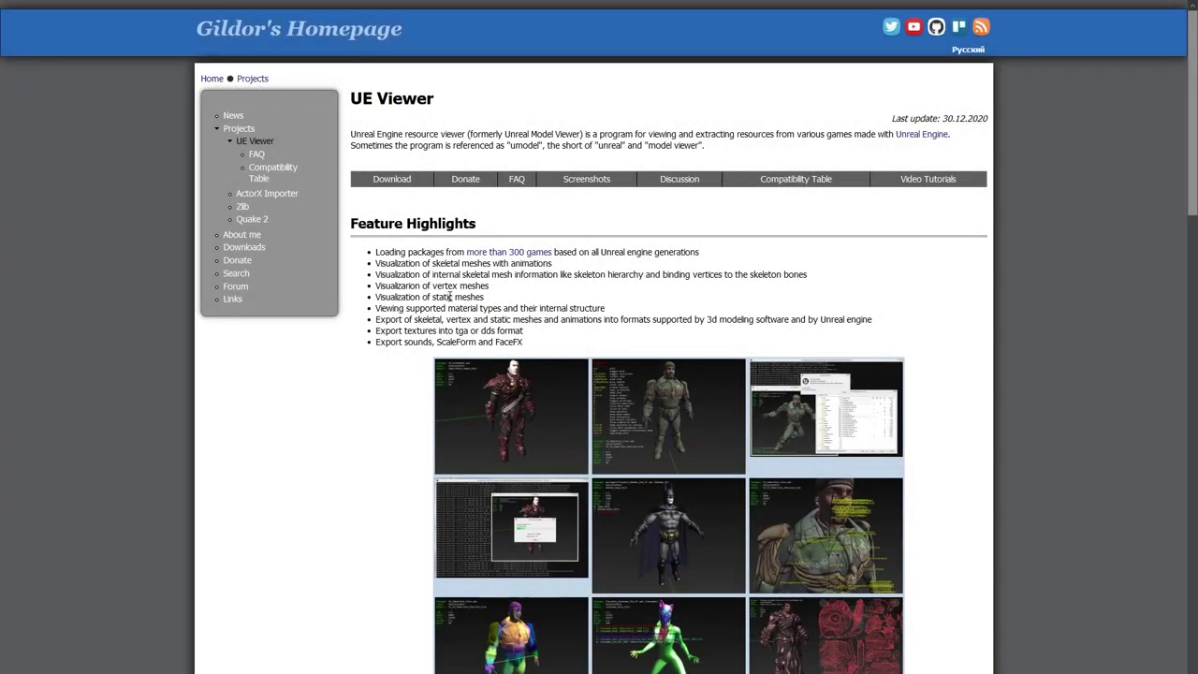
- Scroll to the Downloads table and download the Win32 version of UE Viewer
scroll(449, 302, "down", 5)
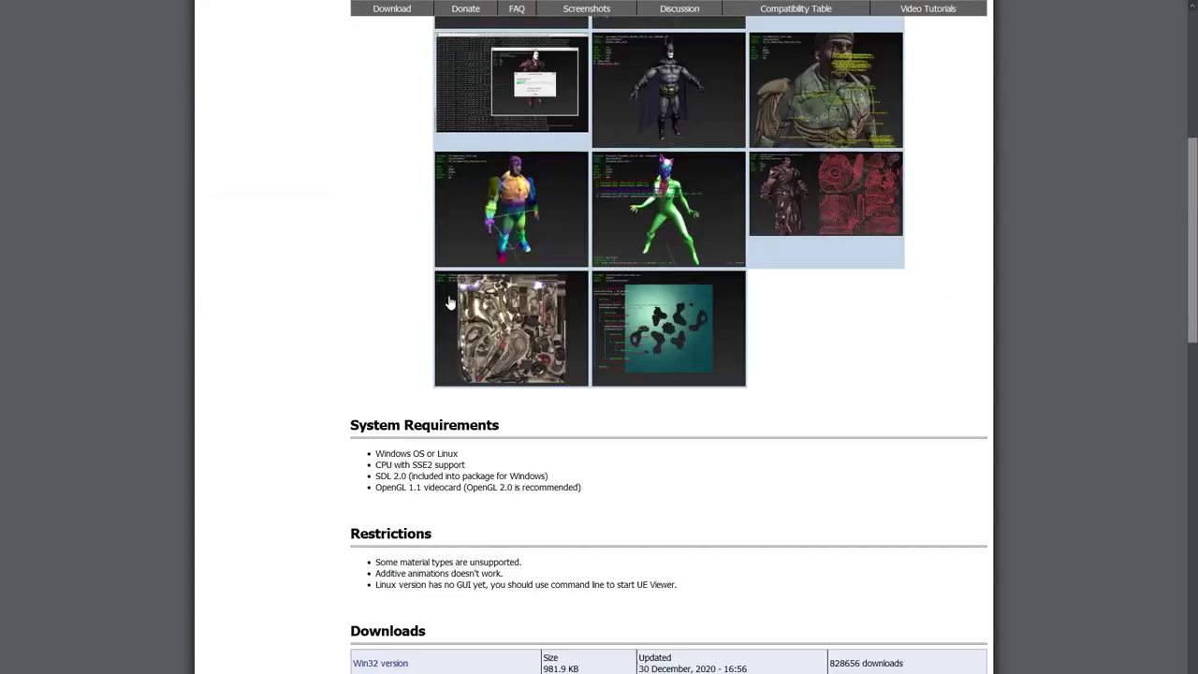
scroll(449, 302, "down", 4)
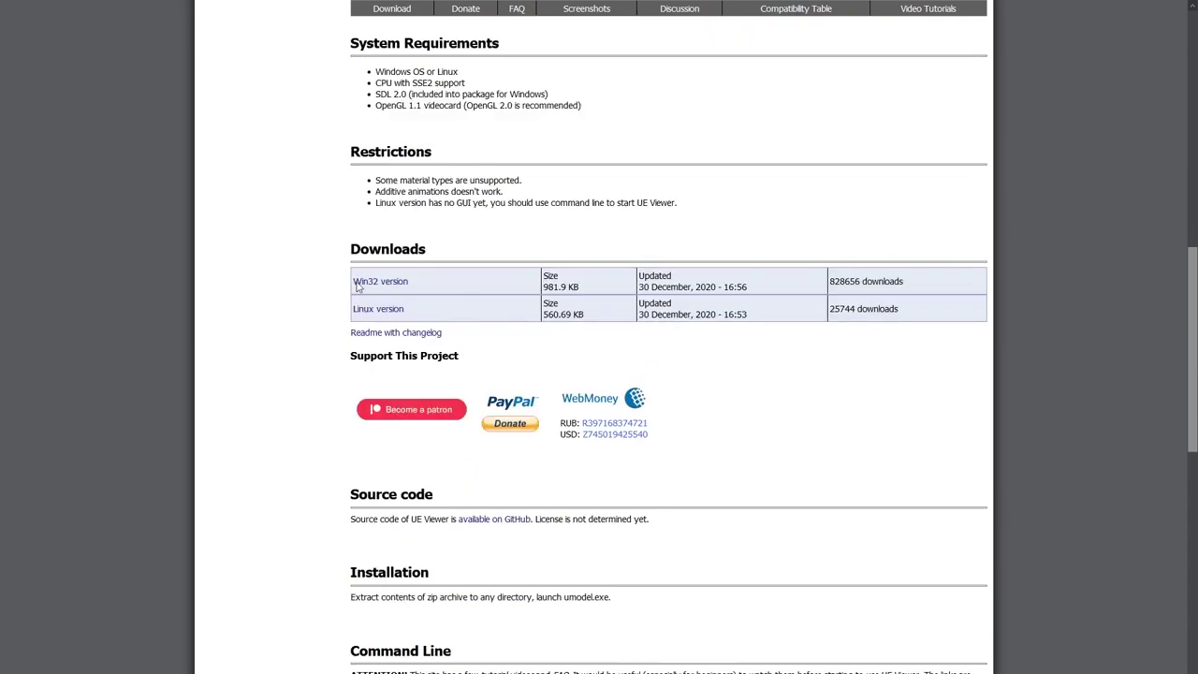
left_click_drag(357, 287, 755, 287)
left_click(755, 286)
left_click_drag(908, 275, 346, 281)
left_click(347, 279)
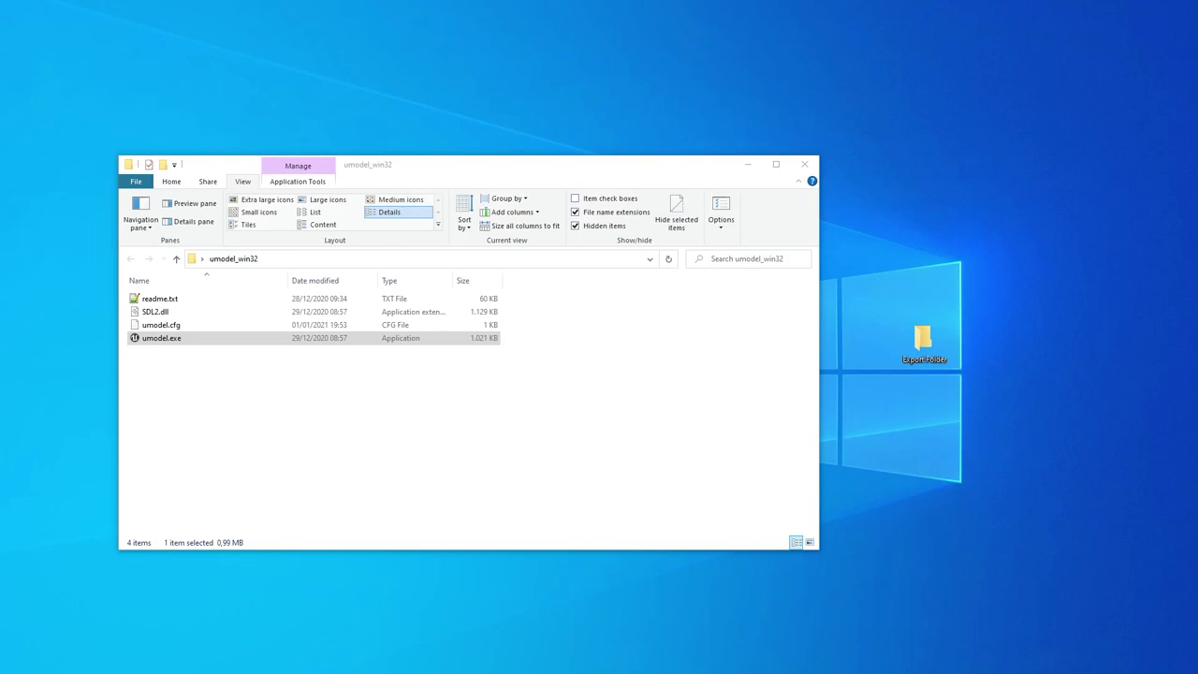
- Launch umodel.exe from the umodel_win32 folder
double_click(205, 345)
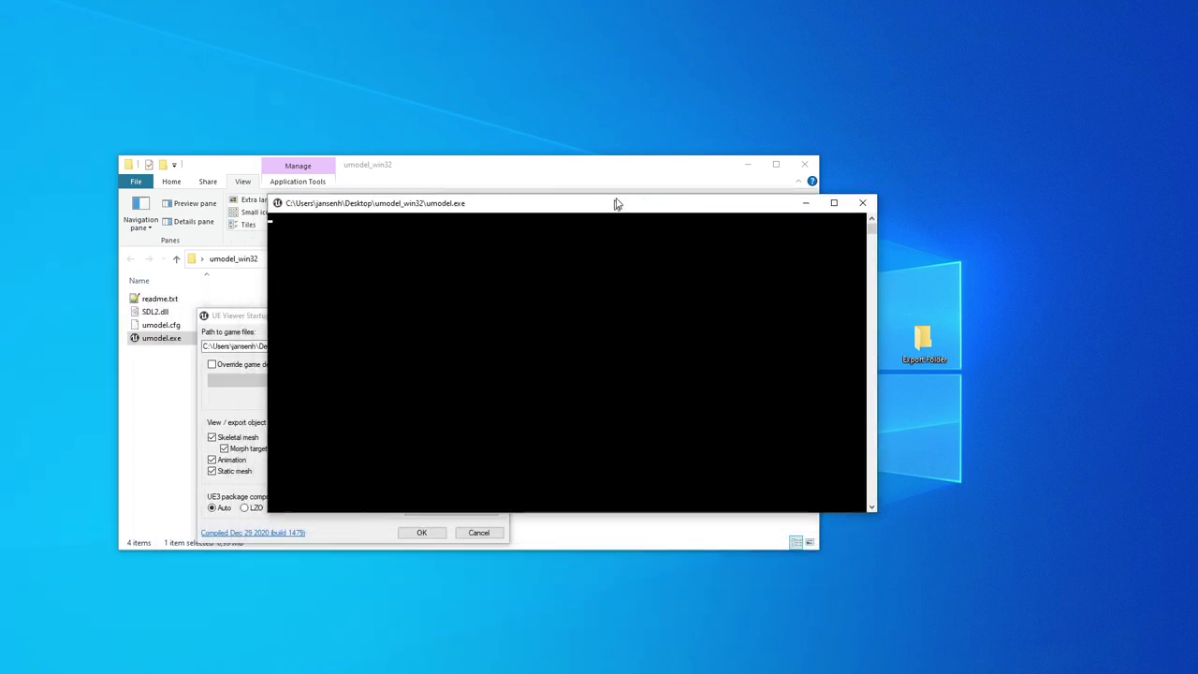
- Confirm the startup options with E:\OriginGames\Mass Effect 3 as the game files path
left_click_drag(269, 329, 473, 322)
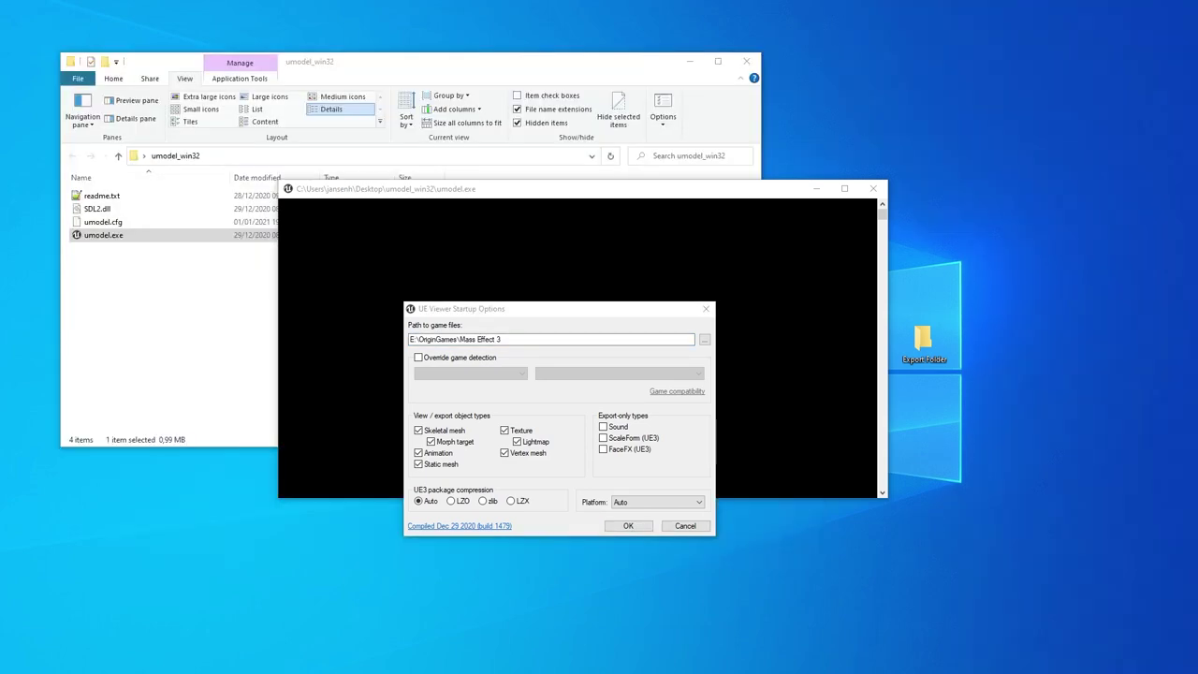
left_click(637, 525)
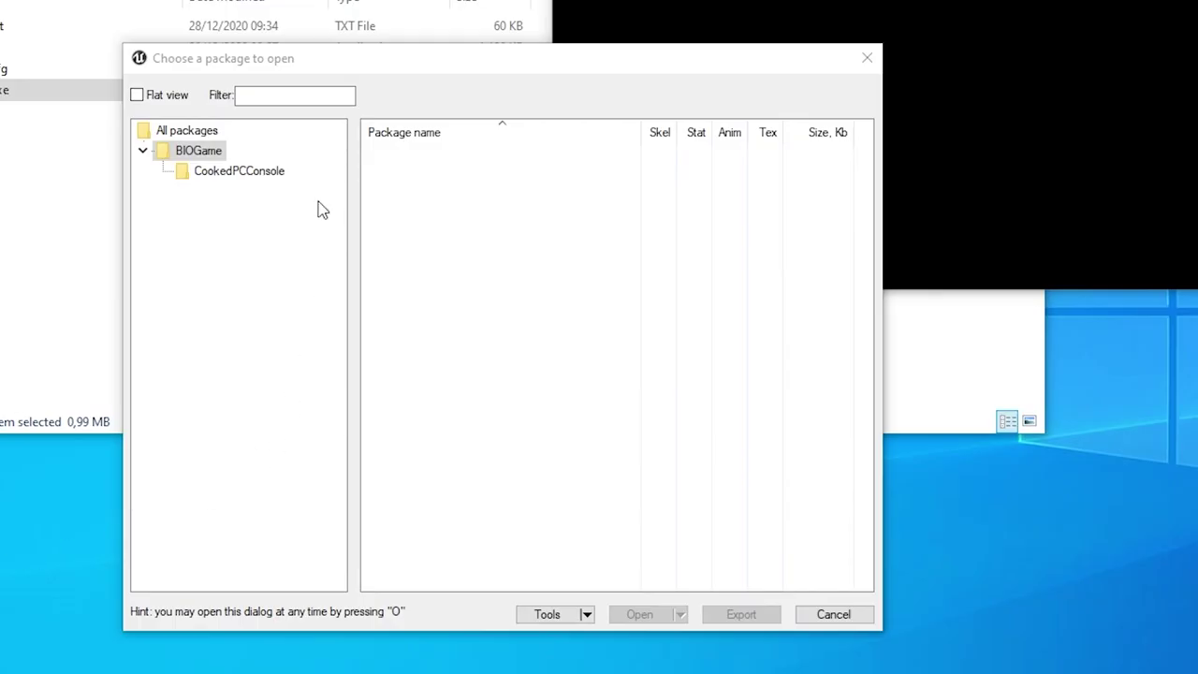
- List CookedPCConsole packages largest first, filter by 'EDI', and select BioH_EDI_00.pcc
left_click(239, 172)
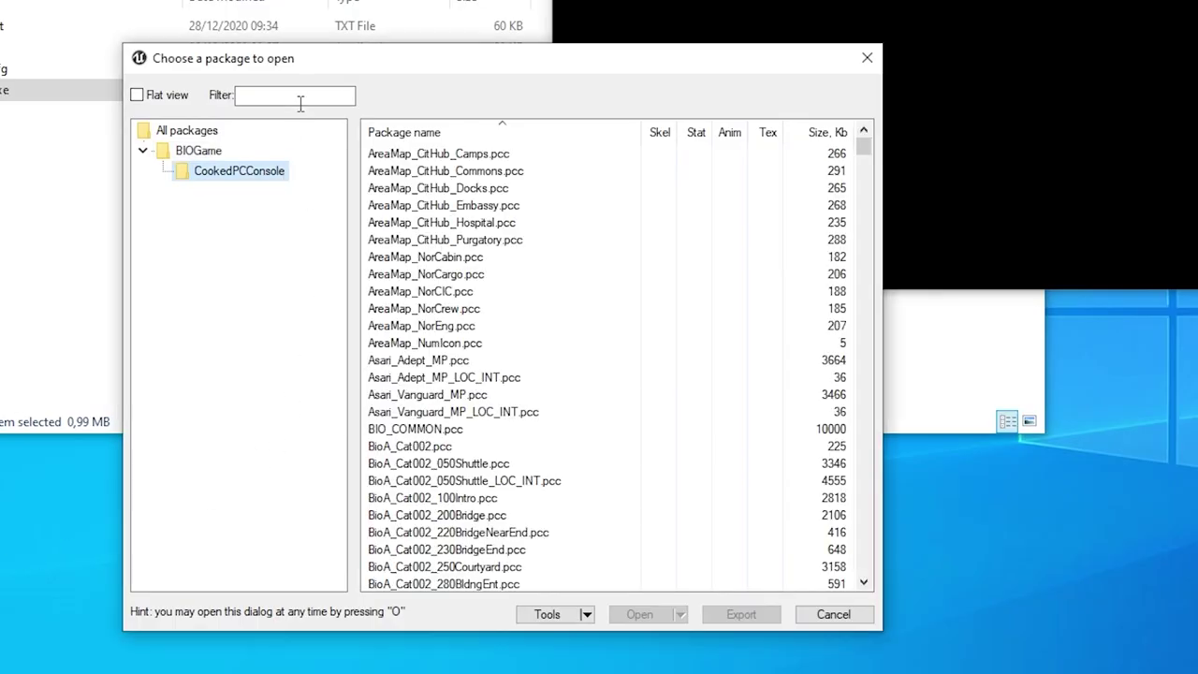
left_click(831, 133)
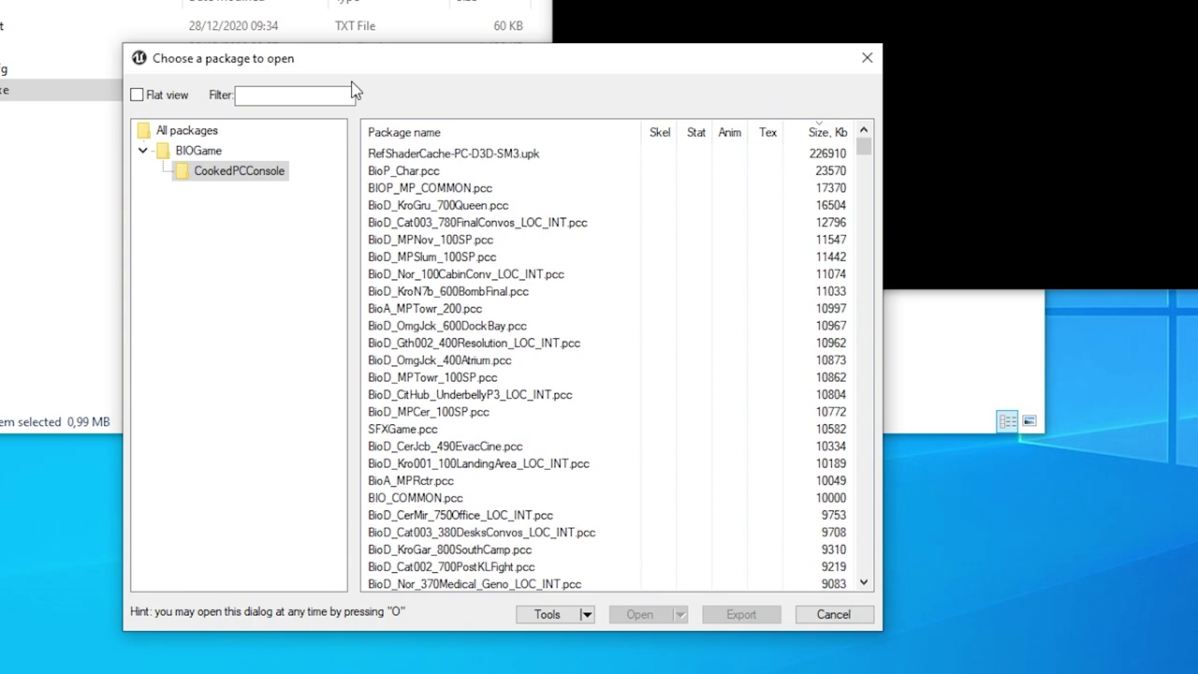
left_click(305, 95)
type("E")
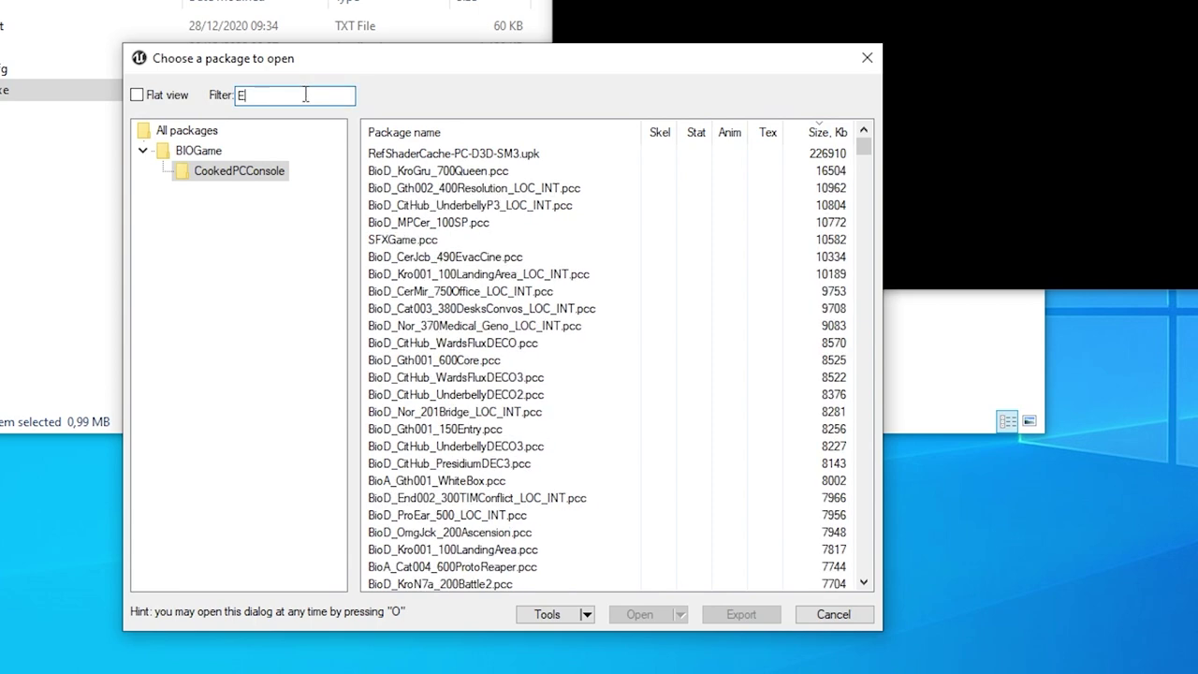
type("DI")
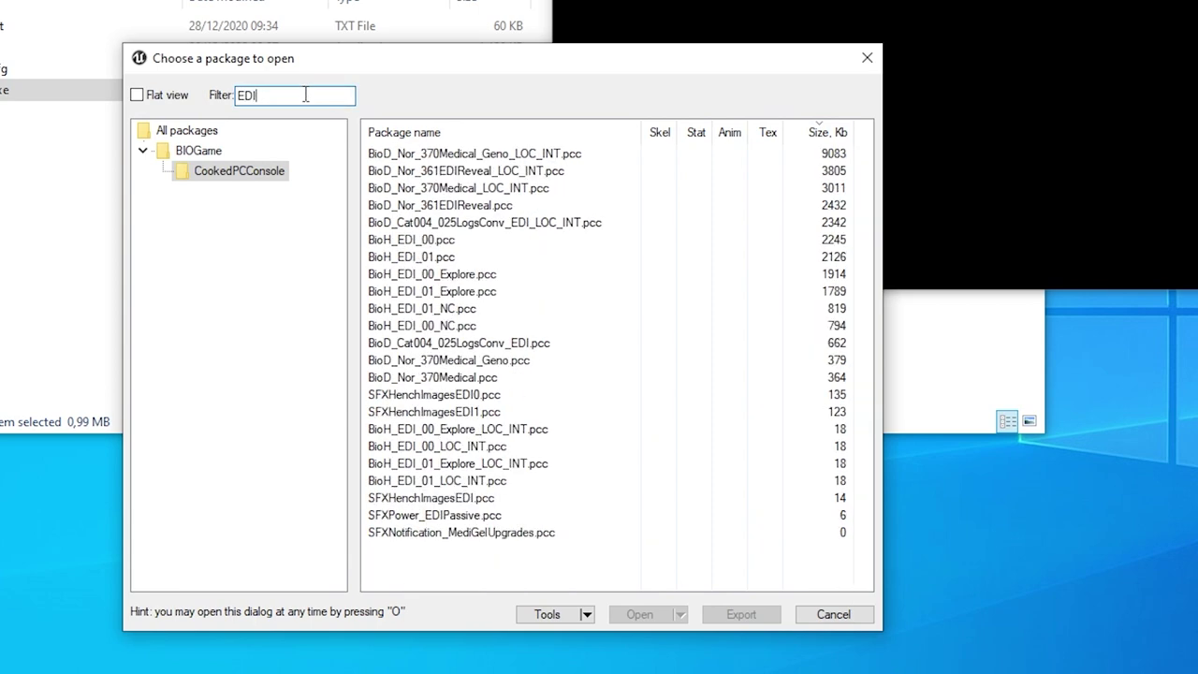
left_click(436, 241)
- Open BioH_EDI_00.pcc and page through its textures, including EDI's face and eye textures
left_click(640, 614)
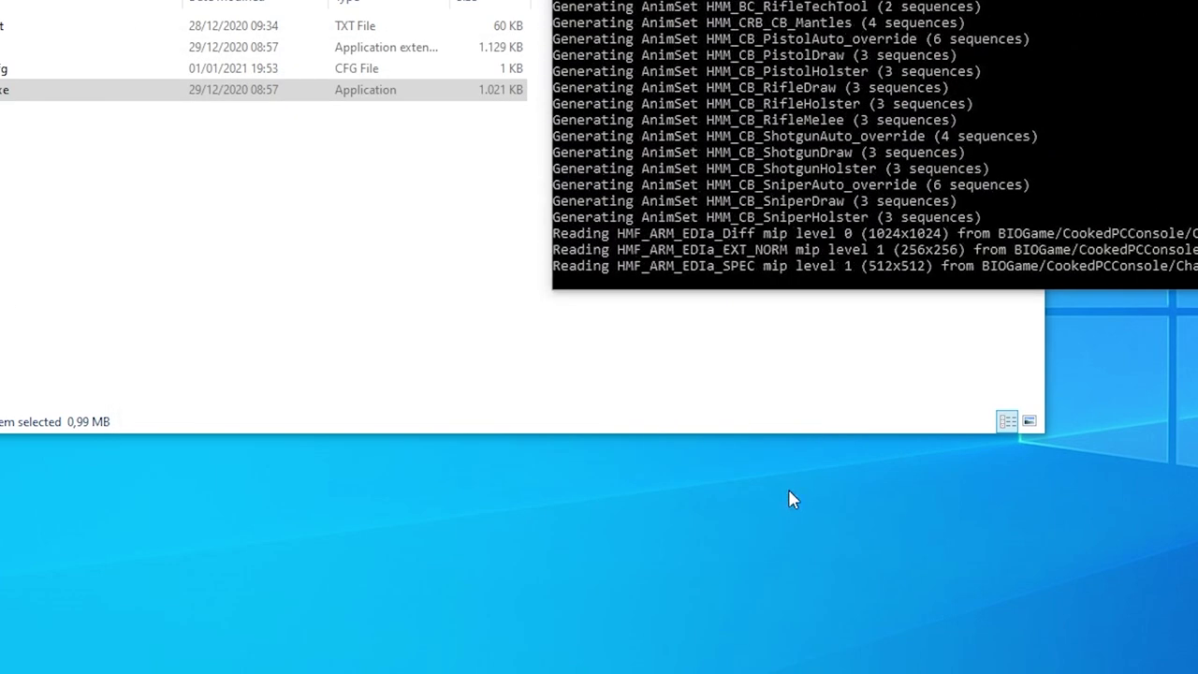
key("Page_Down")
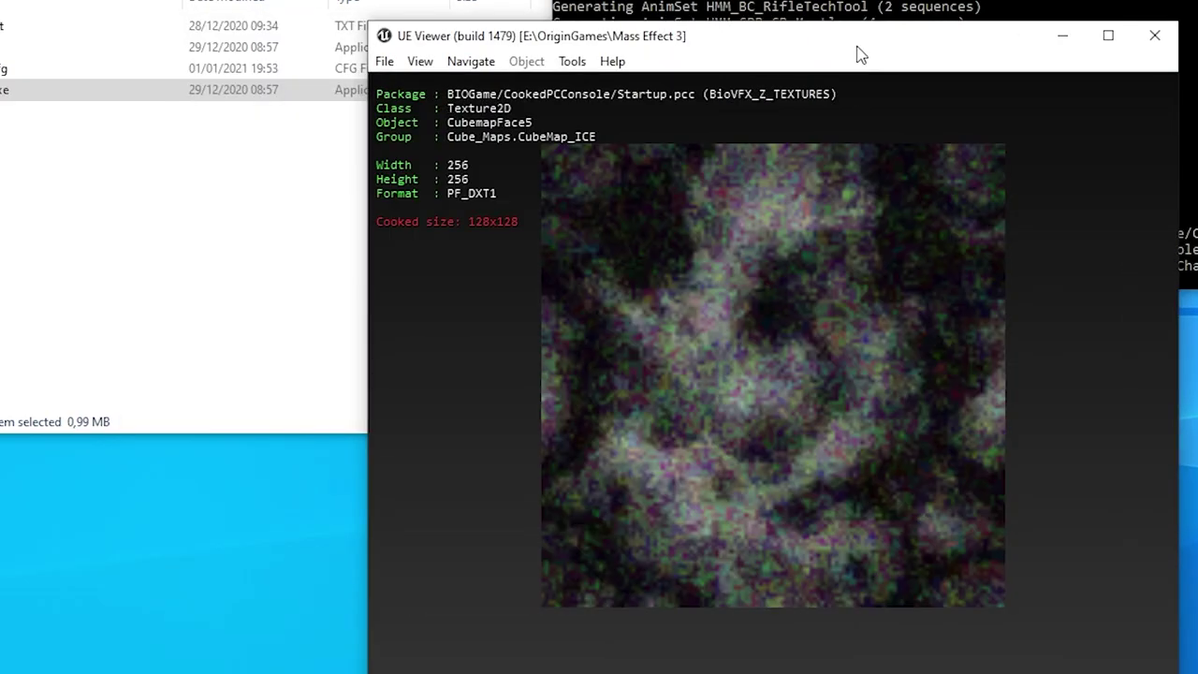
key("Page_Down")
key("Page_Down")
key("Page_Down")
key("Page_Down")
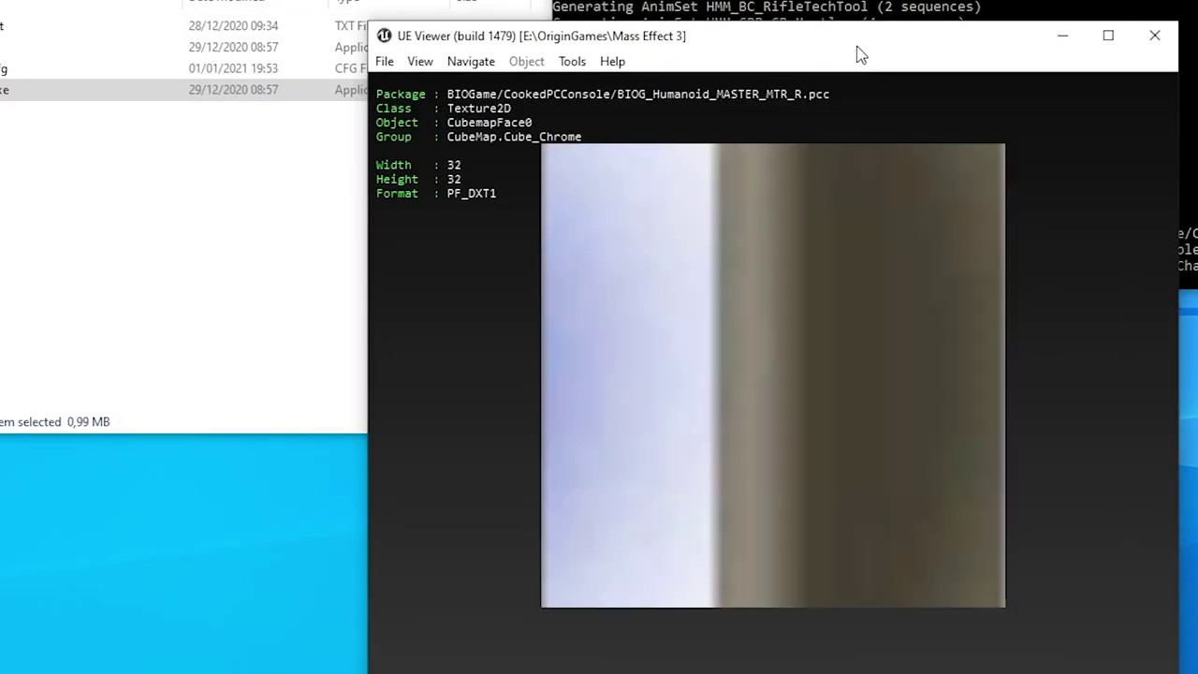
key("Page_Down")
key("Page_Down")
key("Page_Down")
key("Page_Down")
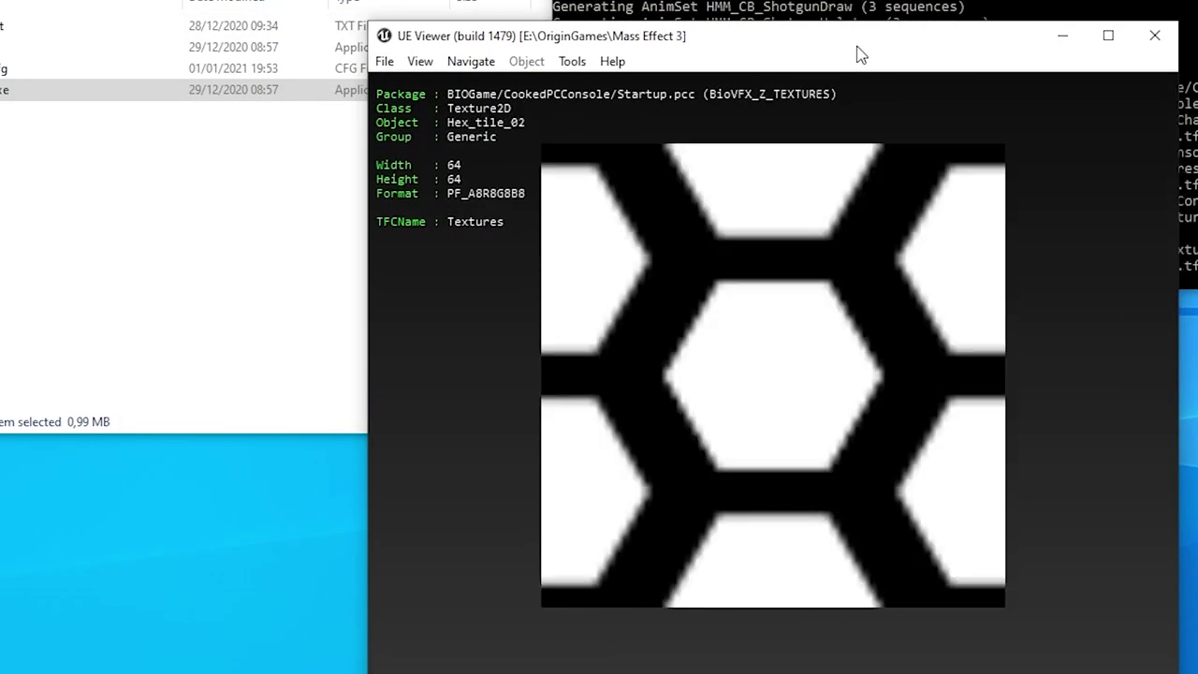
key("Page_Down")
key("Page_Down")
key("Page_Down")
key("Page_Down")
key("Page_Down")
key("Page_Down")
key("Page_Down")
key("Page_Down")
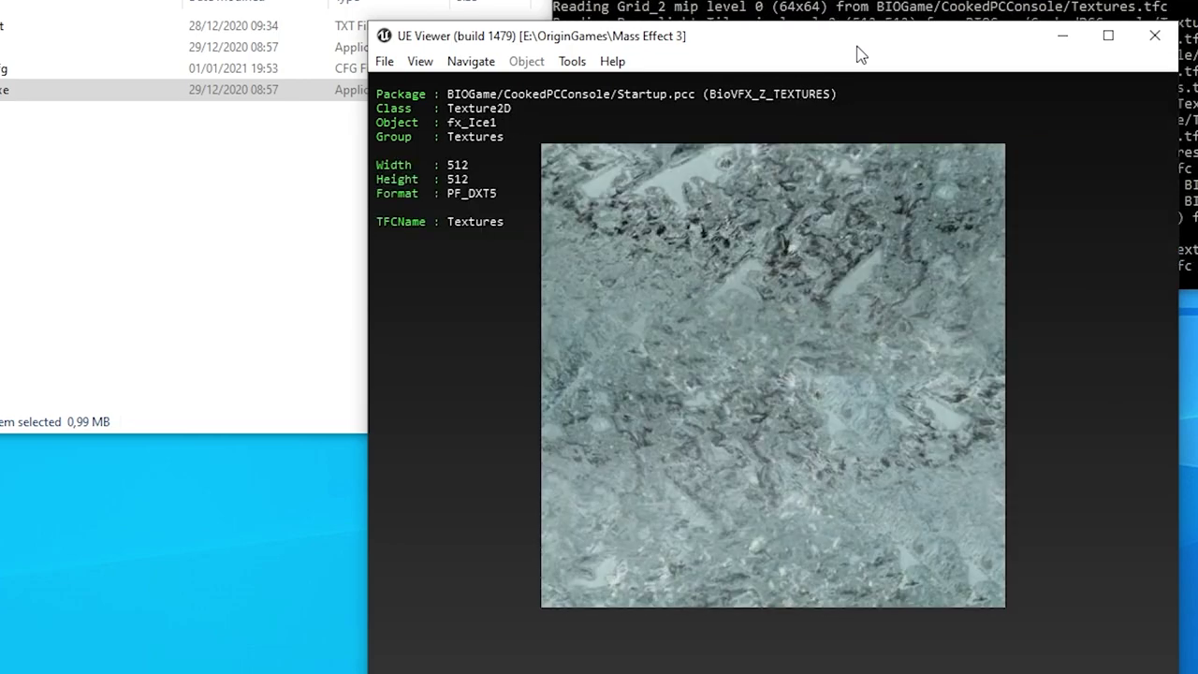
key("Page_Down")
key("Page_Down")
key("Page_Down")
key("Page_Down")
key("Page_Down")
key("Page_Down")
key("Page_Down")
key("Page_Down")
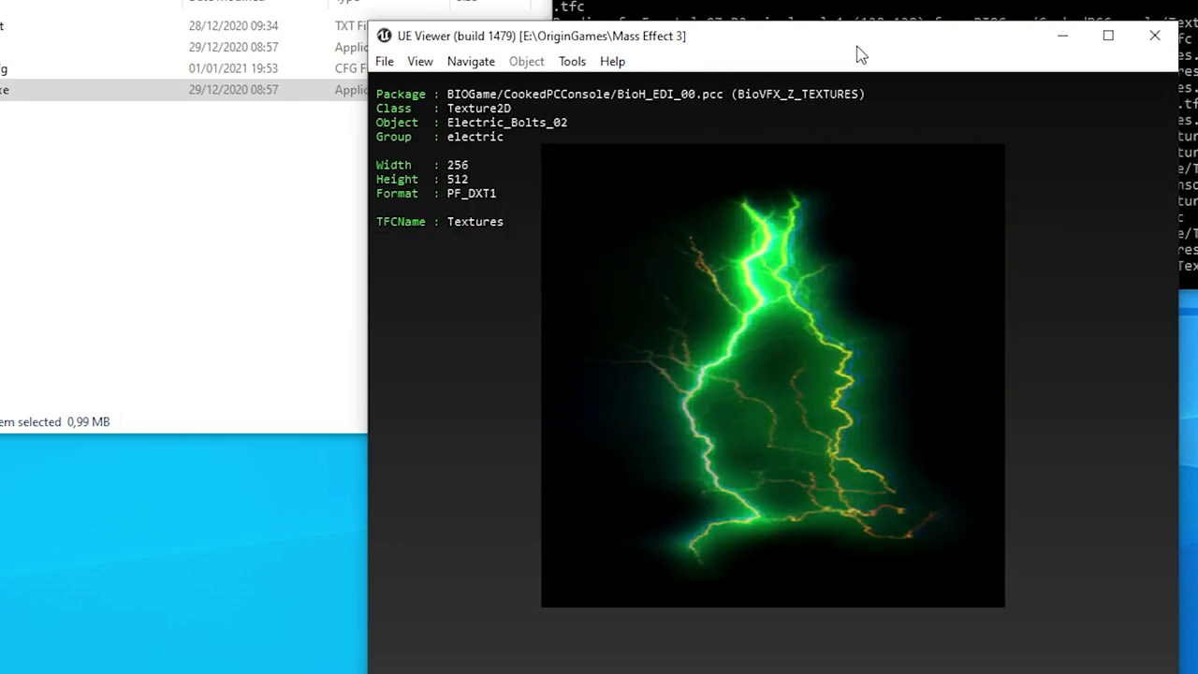
key("Page_Down")
key("Page_Down")
key("Page_Down")
key("Page_Down")
key("Page_Down")
key("Page_Down")
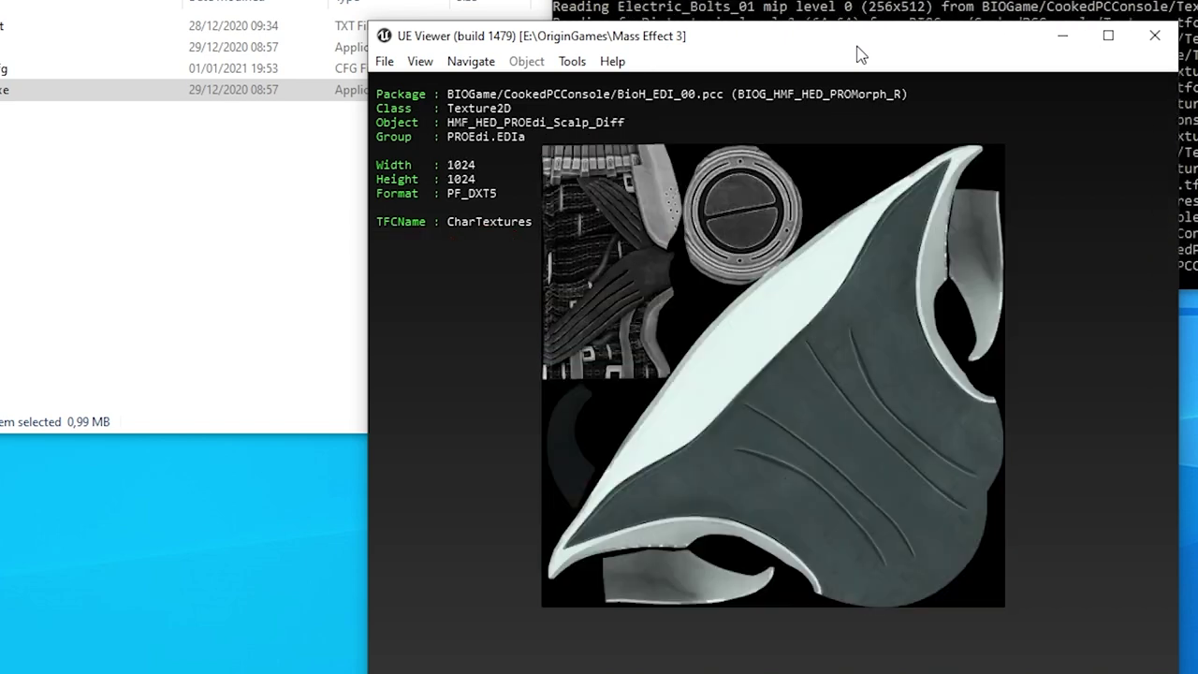
key("Page_Down")
key("Page_Down")
key("Page_Down")
key("Page_Down")
key("Page_Down")
key("Page_Down")
key("Page_Down")
key("Page_Down")
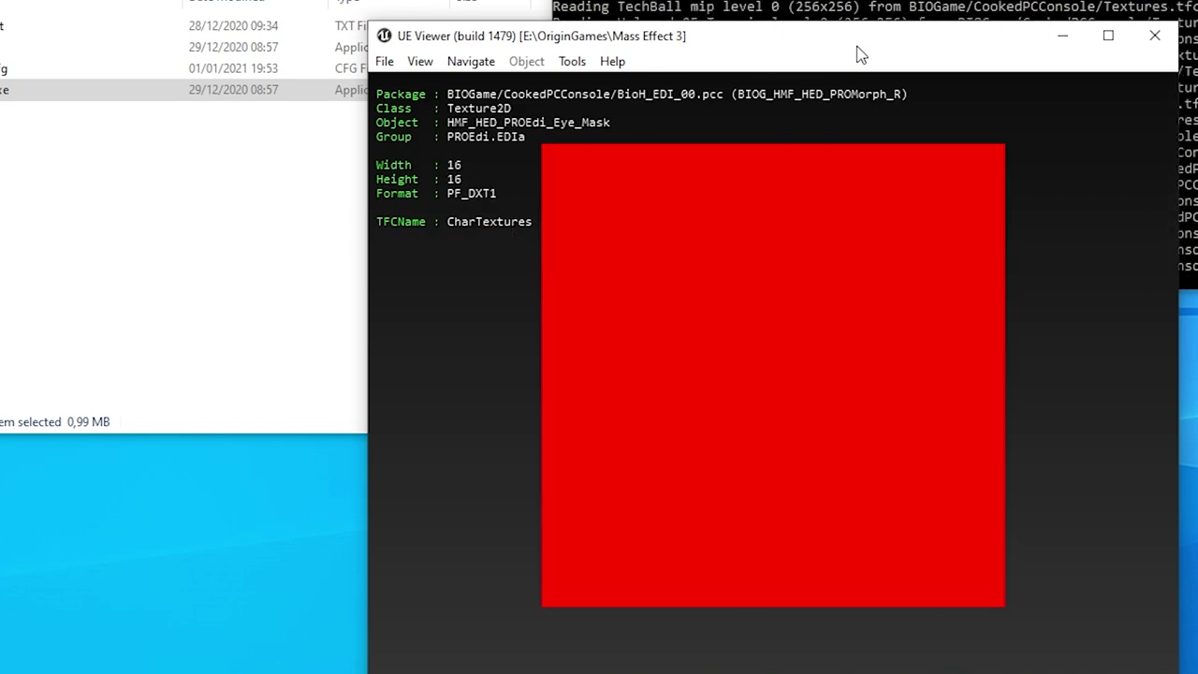
key("Page_Down")
key("Page_Down")
key("Page_Down")
key("Page_Down")
key("Page_Down")
key("Page_Down")
key("Page_Down")
key("Page_Down")
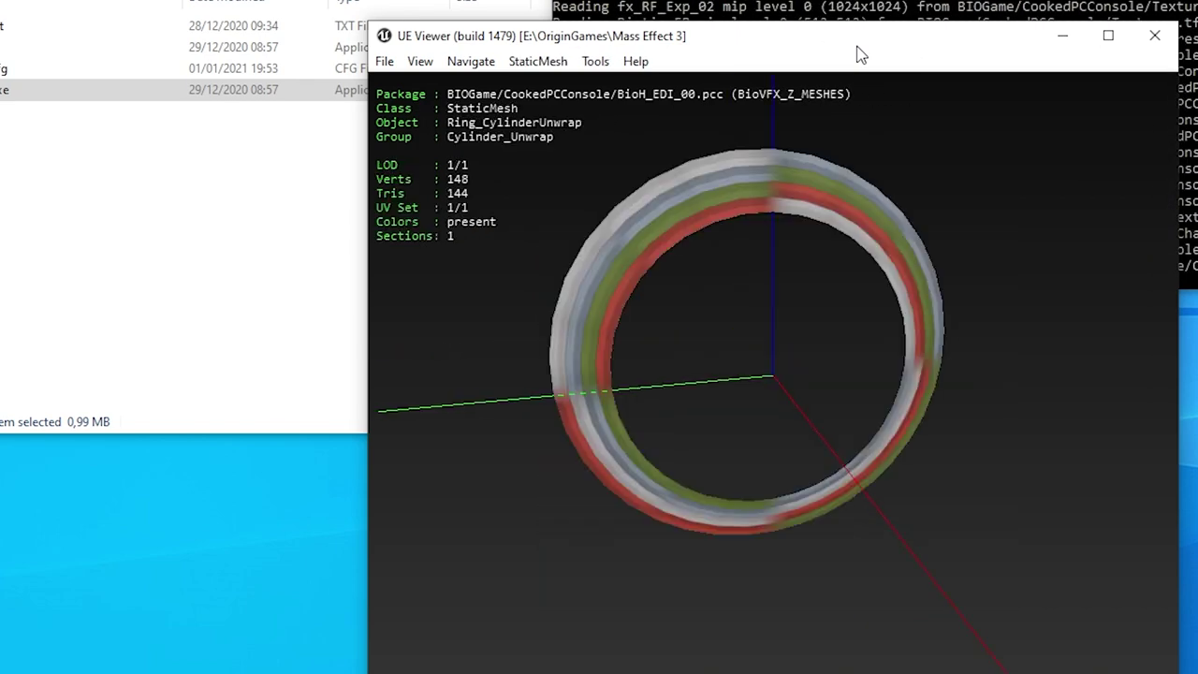
- Step through the package's meshes to EDI's head and HMF_ARM_EDIa_MDL body mesh, glancing at export options
key("Page_Down")
key("Page_Down")
key("Page_Up")
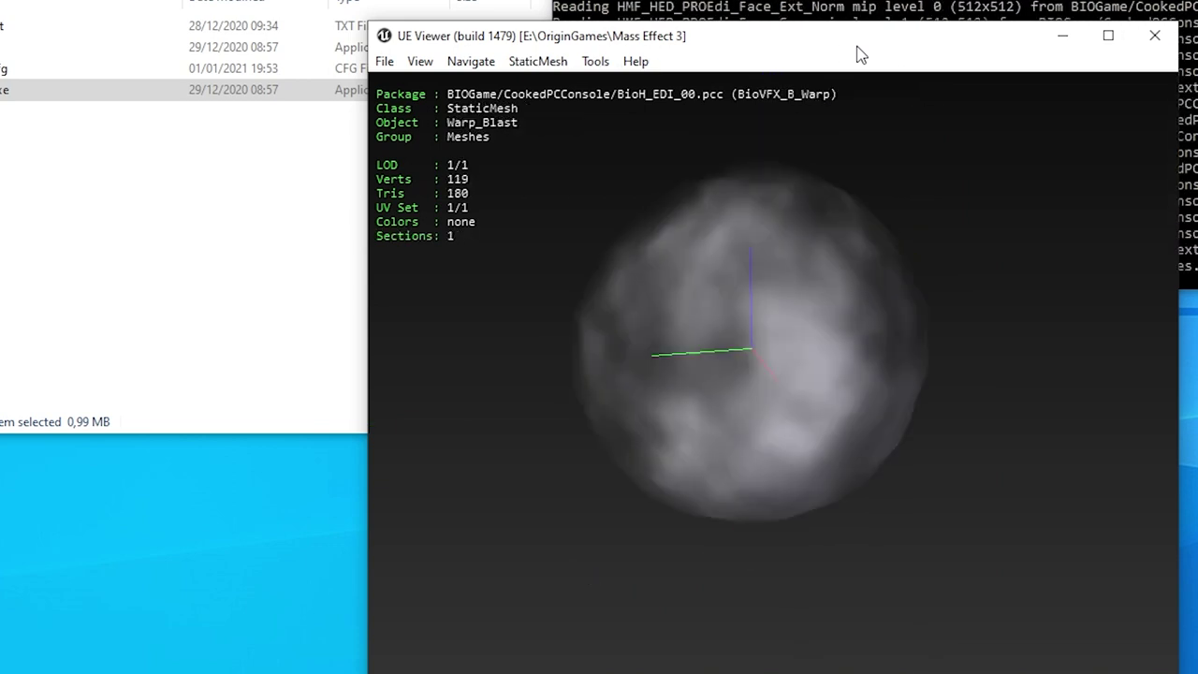
key("Page_Down")
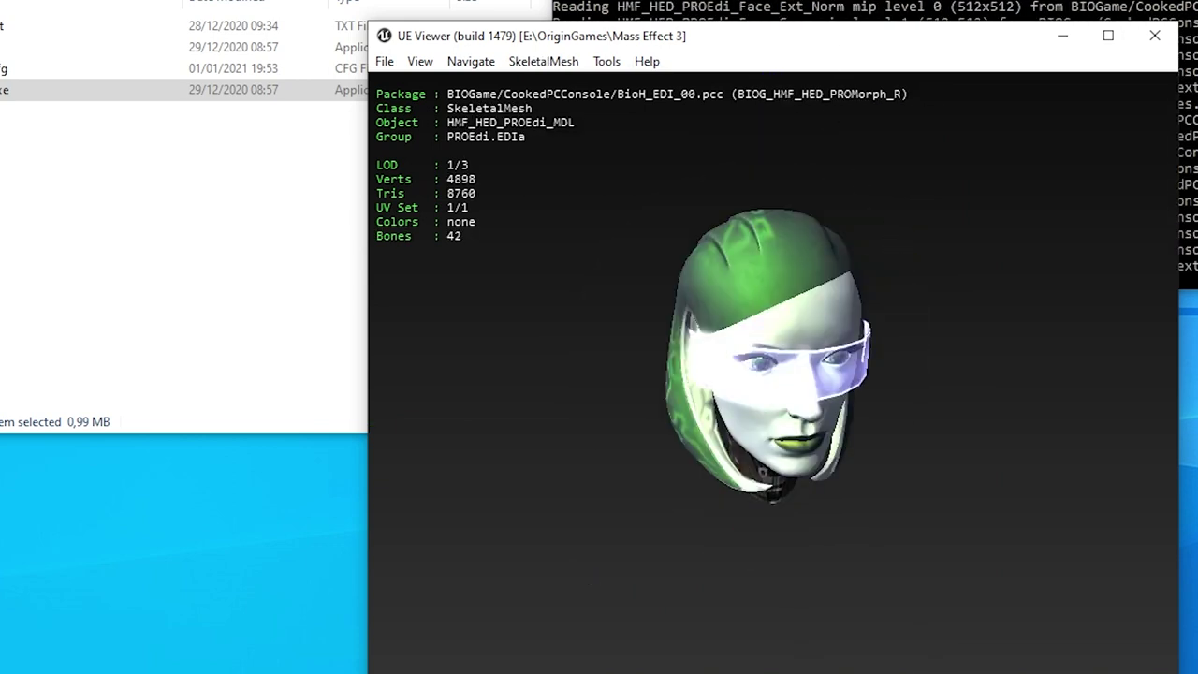
left_click_drag(827, 307, 763, 281)
key("Page_Down")
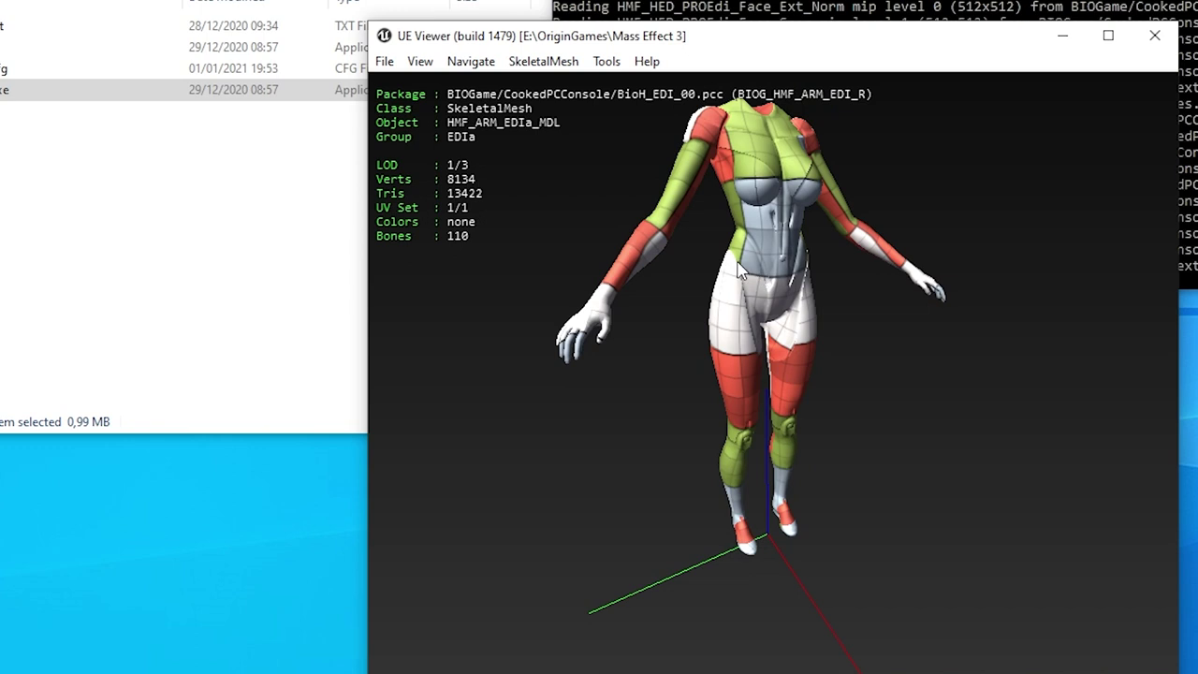
left_click(604, 62)
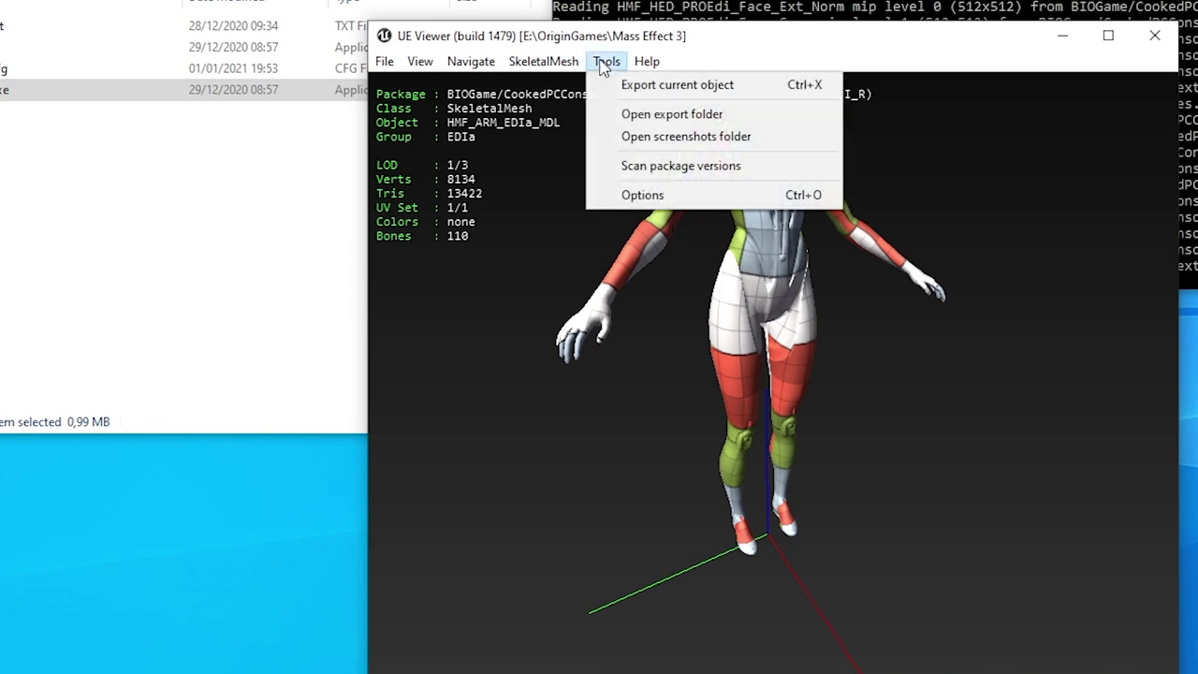
left_click(604, 62)
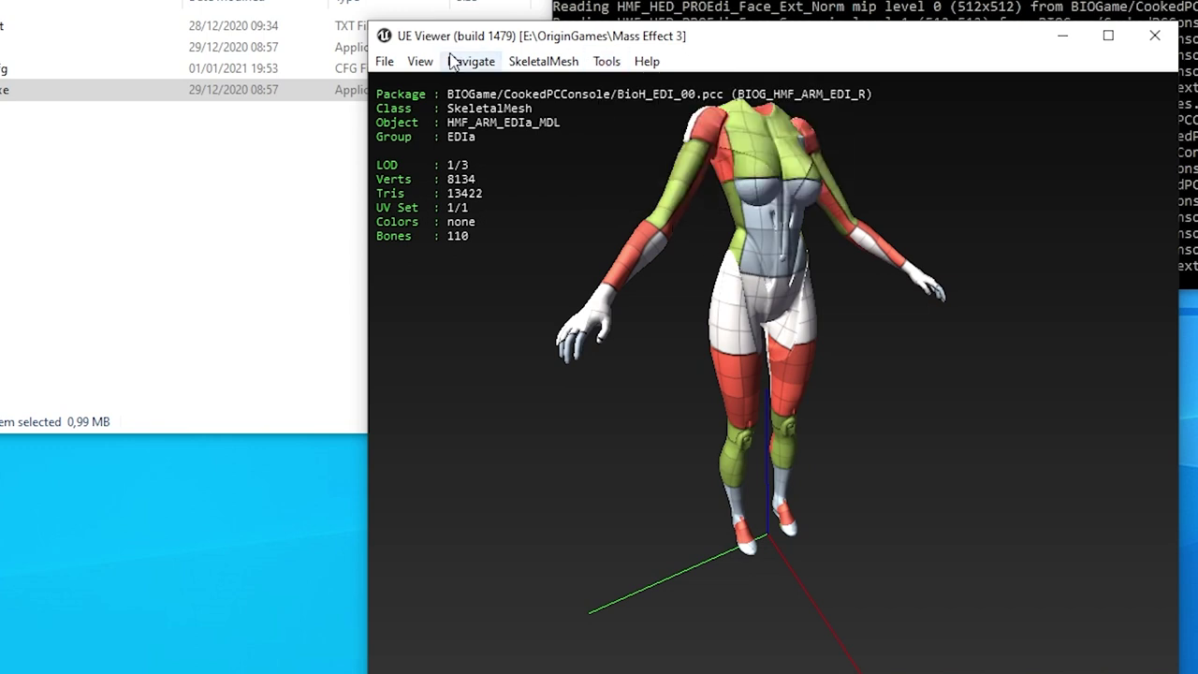
- Export BioH_EDI_00.pcc with glTF 2.0 skeletal and static meshes and TGA textures
key("o")
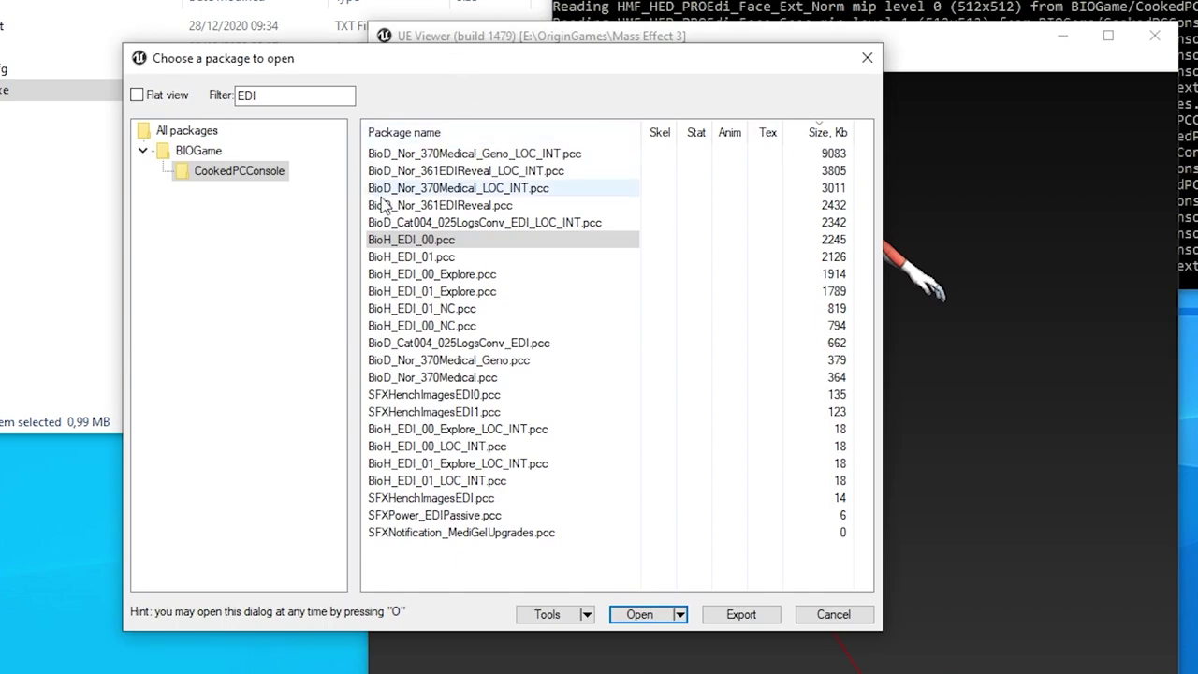
left_click(413, 240)
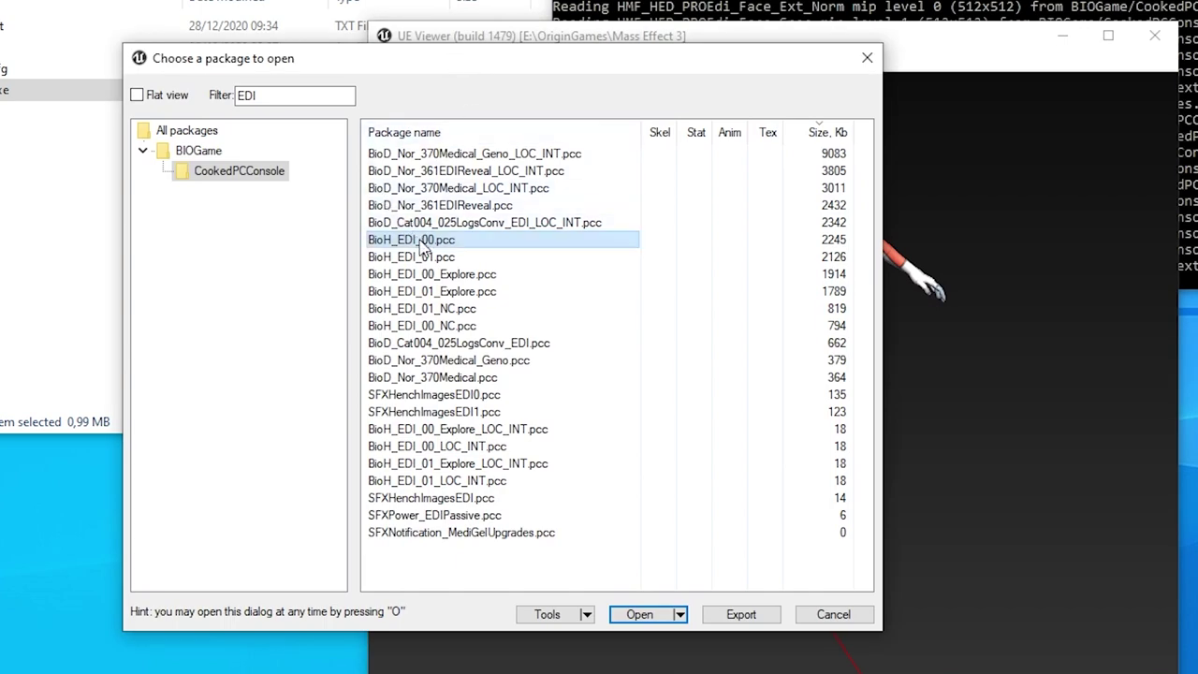
left_click(771, 618)
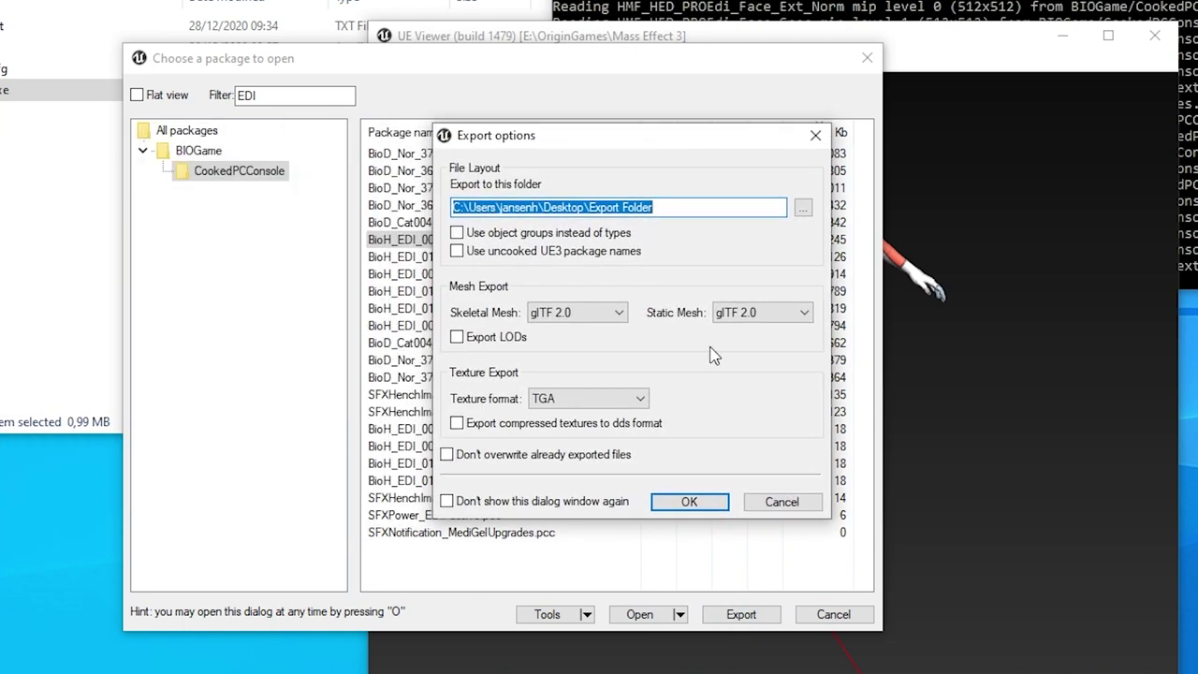
left_click(610, 314)
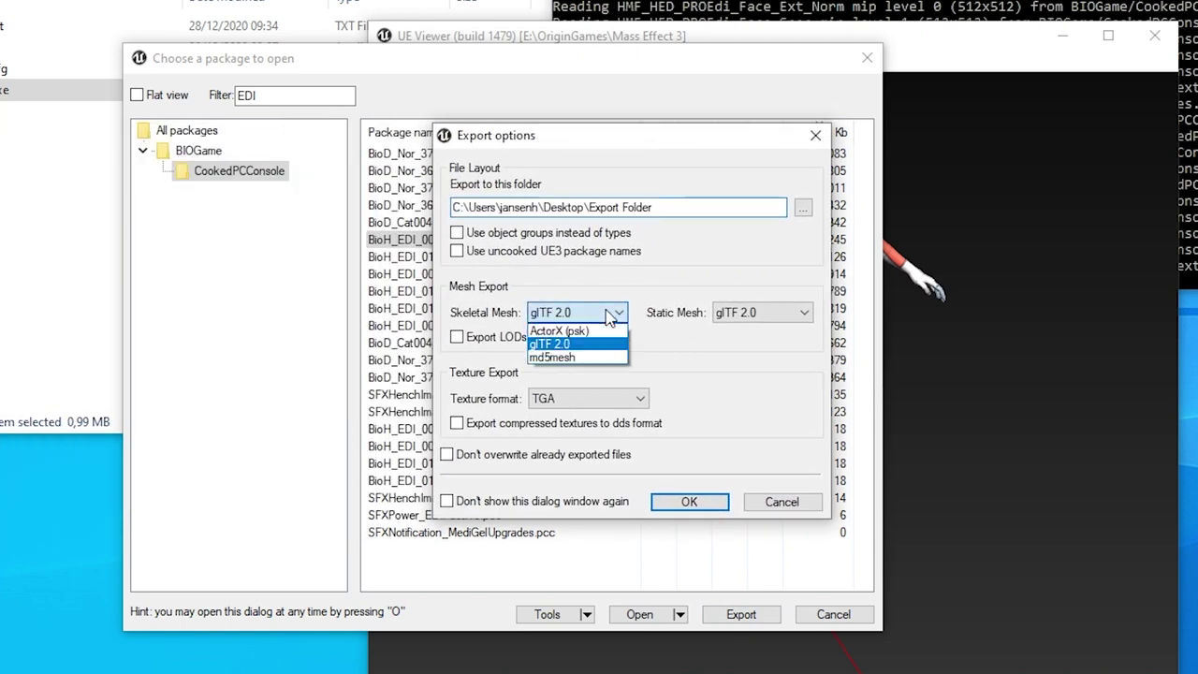
left_click(589, 343)
left_click(756, 317)
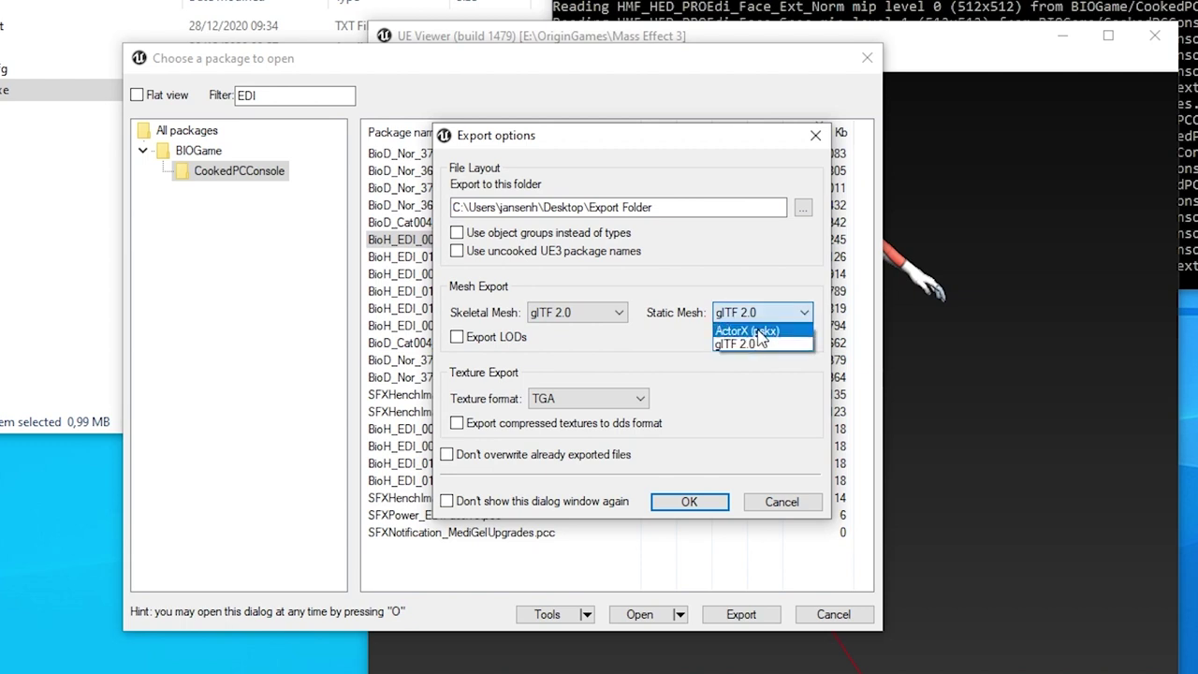
left_click(759, 345)
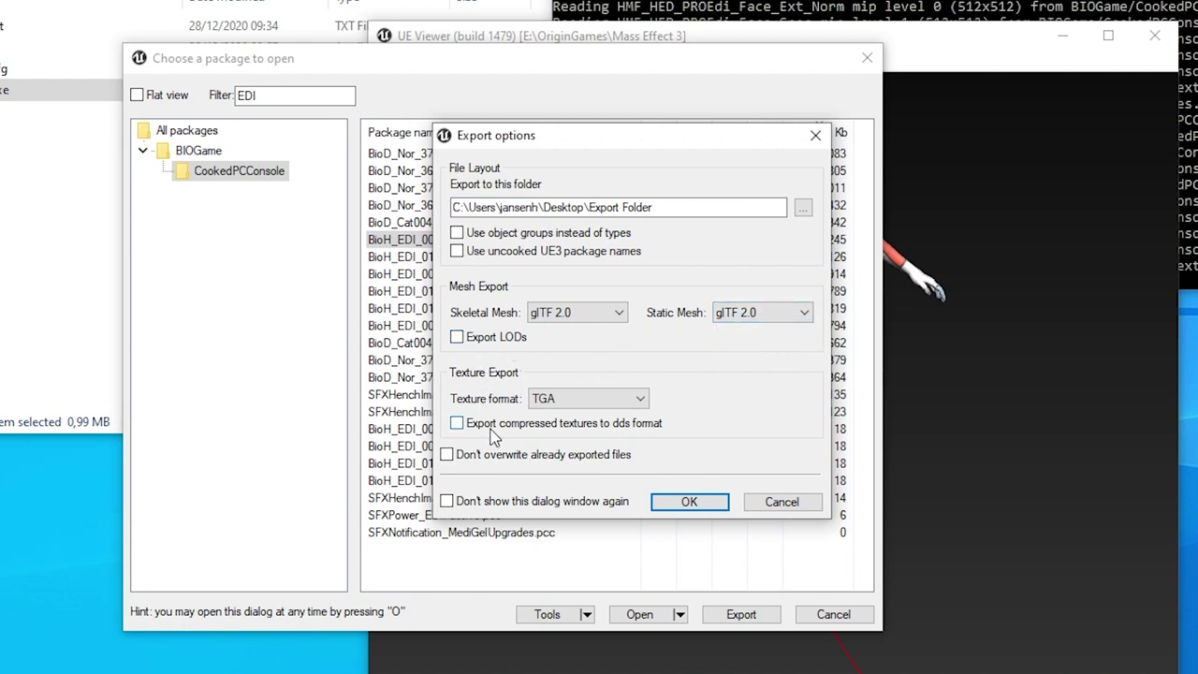
left_click(687, 505)
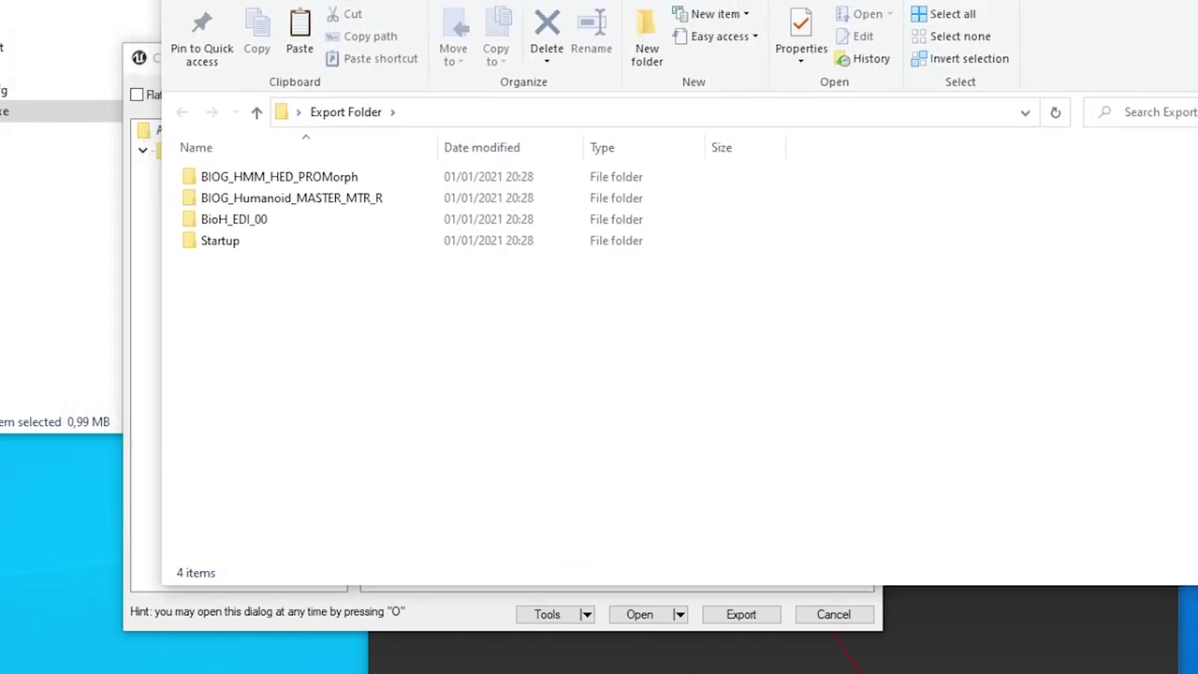
- Open BioH_EDI_00 > SkeletalMesh3 and select all four exported glTF and bin files
double_click(272, 224)
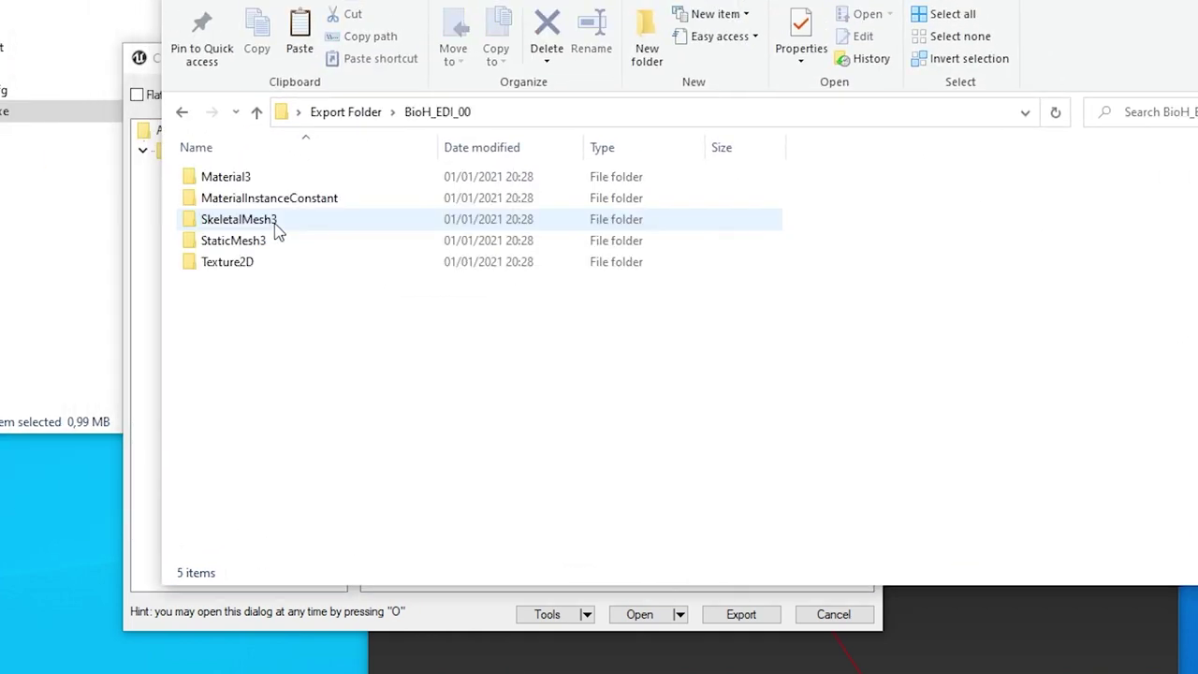
double_click(269, 229)
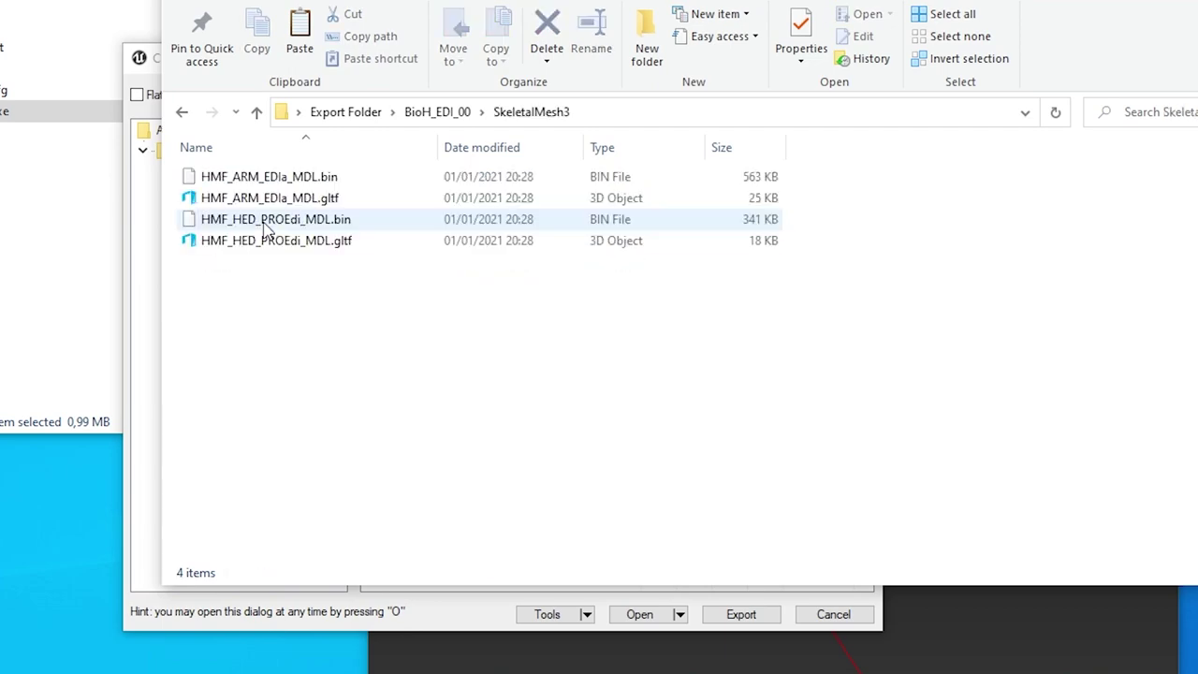
left_click_drag(471, 341, 234, 158)
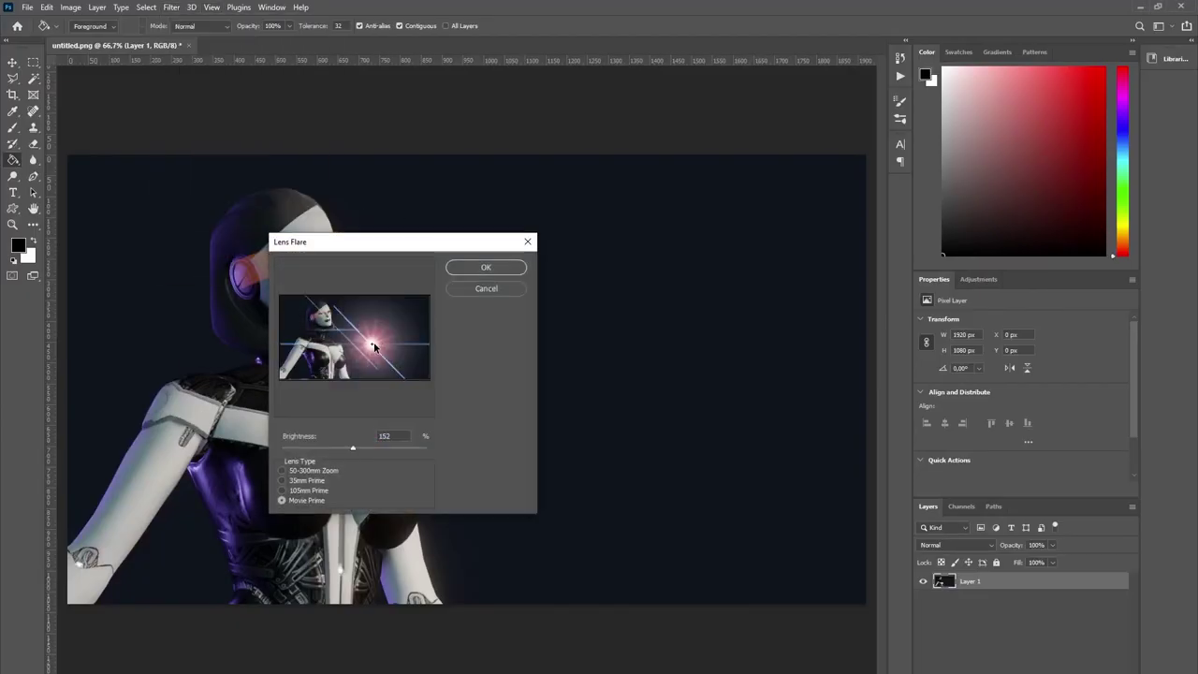
- Apply a lens flare to the render and add a blue Photo Filter adjustment
left_click(481, 269)
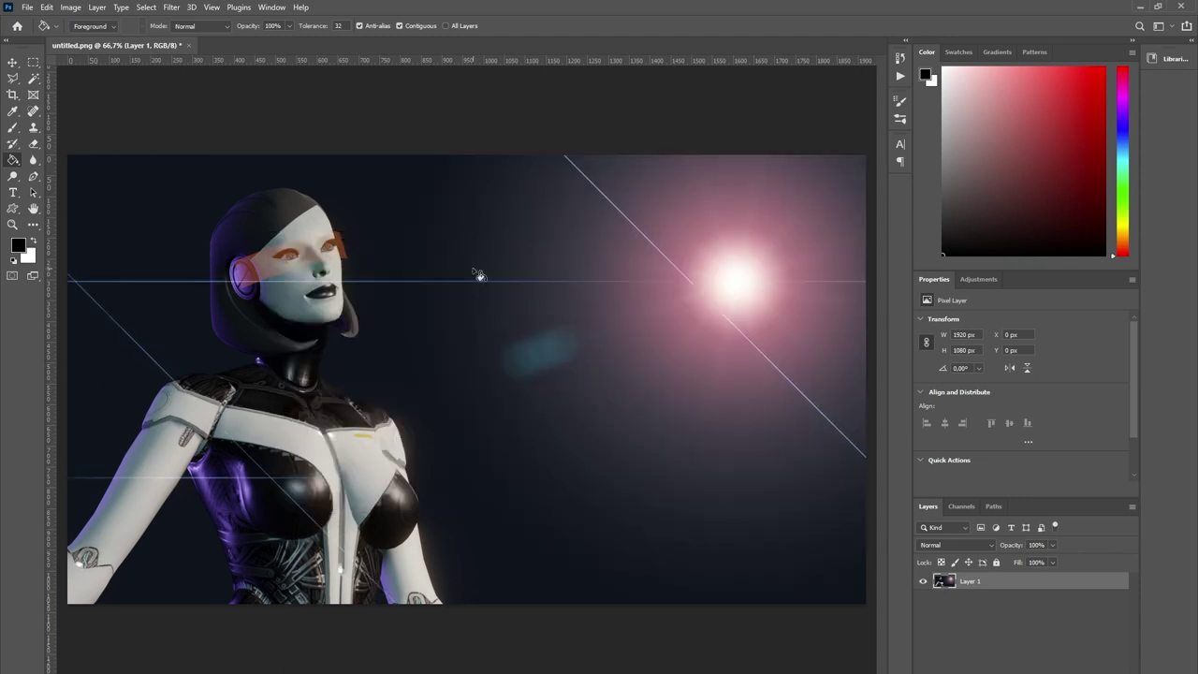
left_click(1067, 666)
left_click(1100, 613)
left_click(1013, 321)
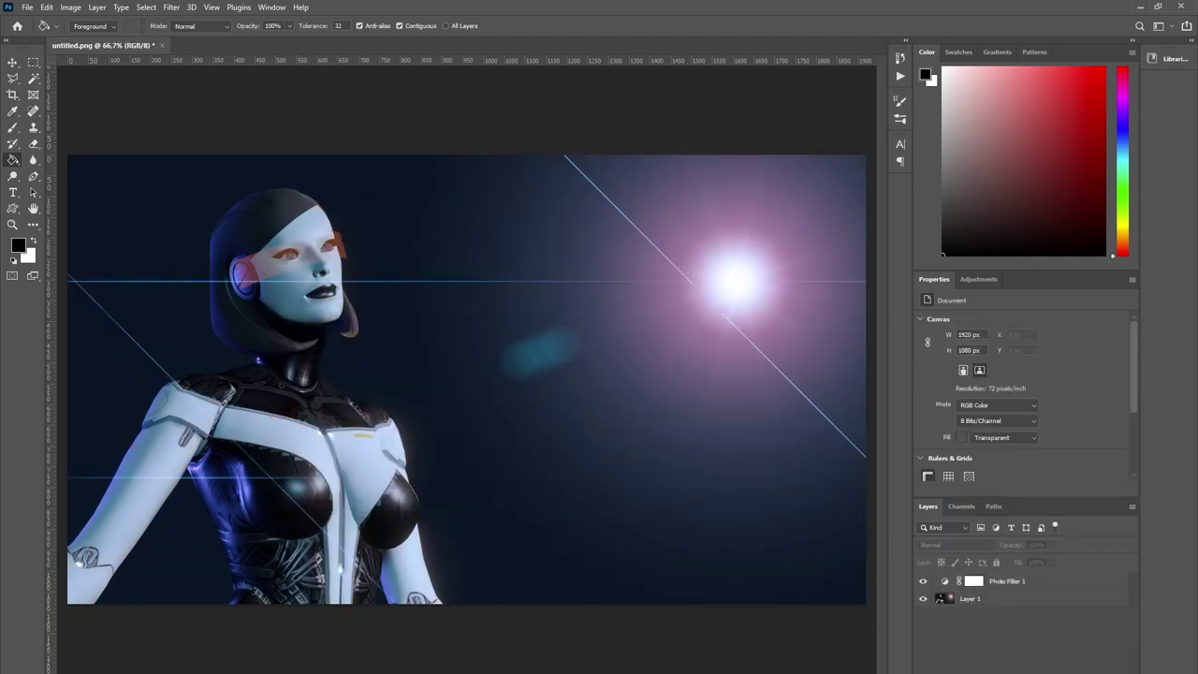
- Add the text 'Subscribe to the channel and pledge to the Patreon' right of the figure
left_click(1067, 667)
key("Escape")
key("t")
left_click_drag(439, 326, 838, 554)
type("Subscribe to the chann")
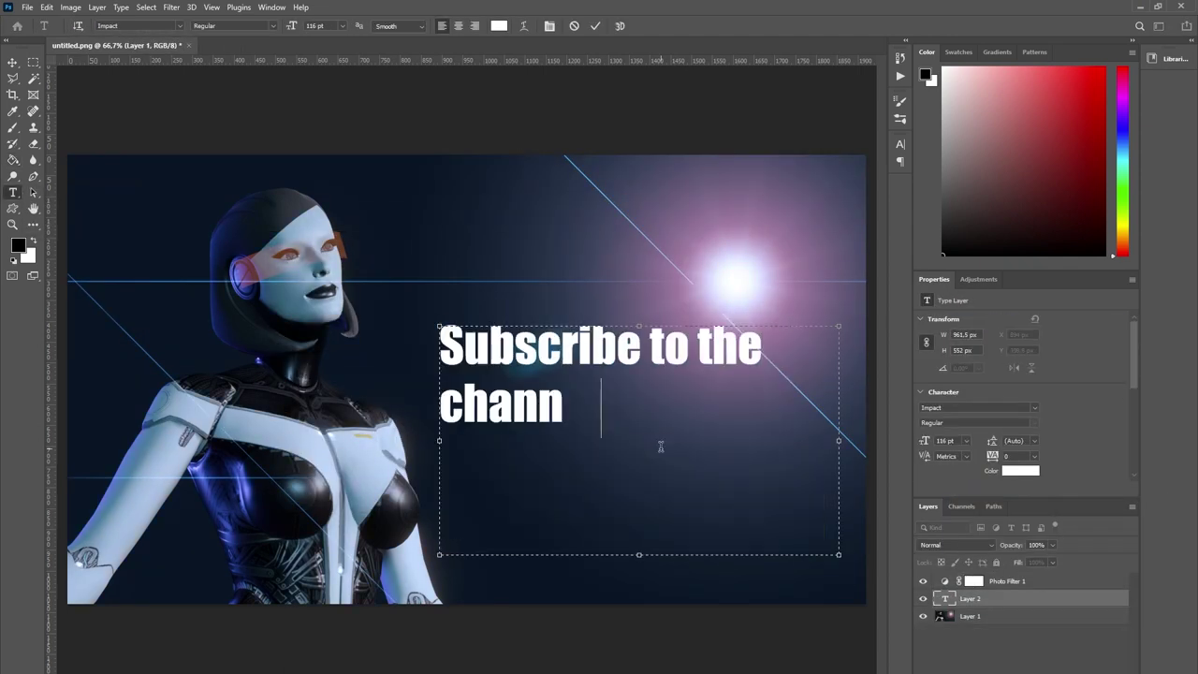
type("el and pledge to the Patreon")
- Format the title in the Orbitron font at 90 pt with centred lines
key("ctrl+a")
left_click(180, 25)
left_click(188, 308)
left_click(474, 25)
double_click(316, 26)
type("106")
key("Return")
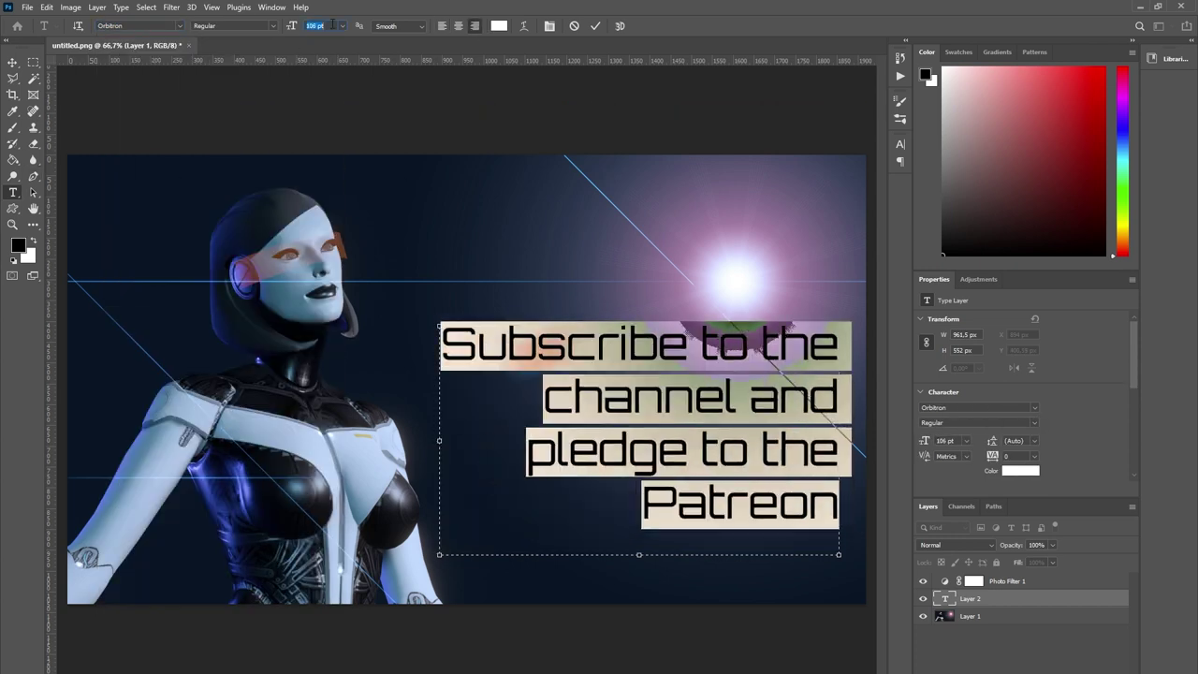
type("90")
key("Return")
left_click(458, 25)
left_click(595, 26)
- Give the title a stroke and a dimmer, tighter outer glow, finishing at a bolder 85 pt
key("i")
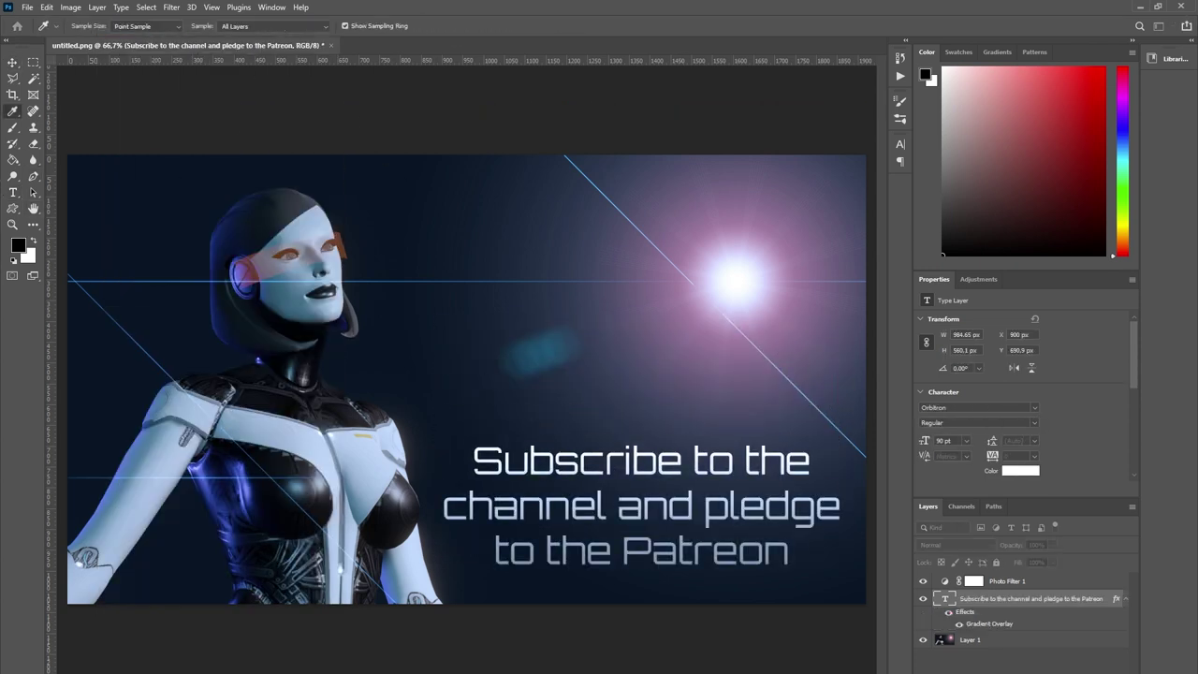
double_click(989, 623)
left_click(614, 227)
left_click(621, 342)
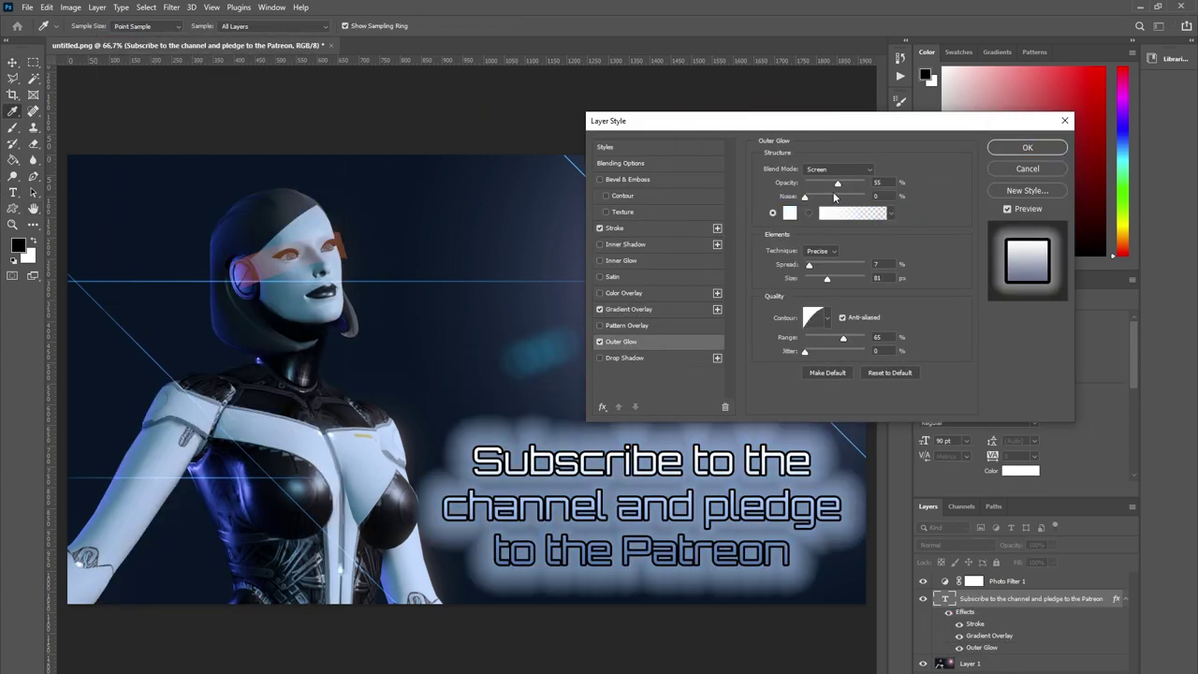
left_click_drag(837, 182, 817, 182)
left_click_drag(808, 265, 816, 278)
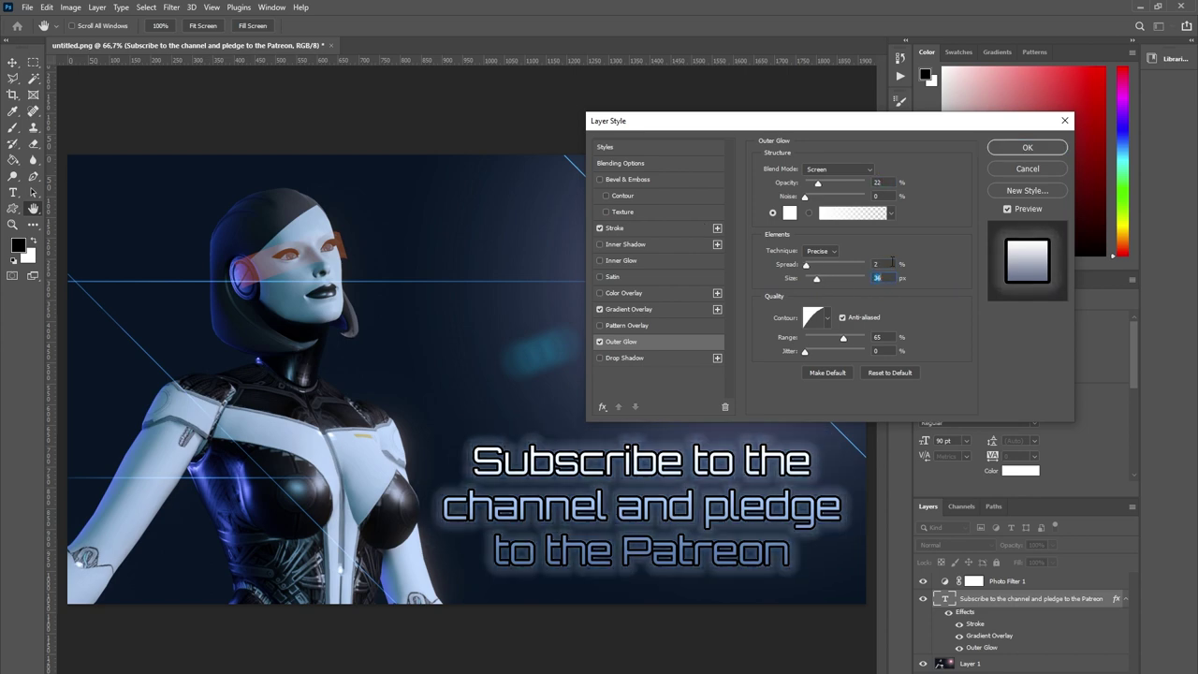
left_click(1027, 147)
double_click(944, 598)
key("ctrl+Return")
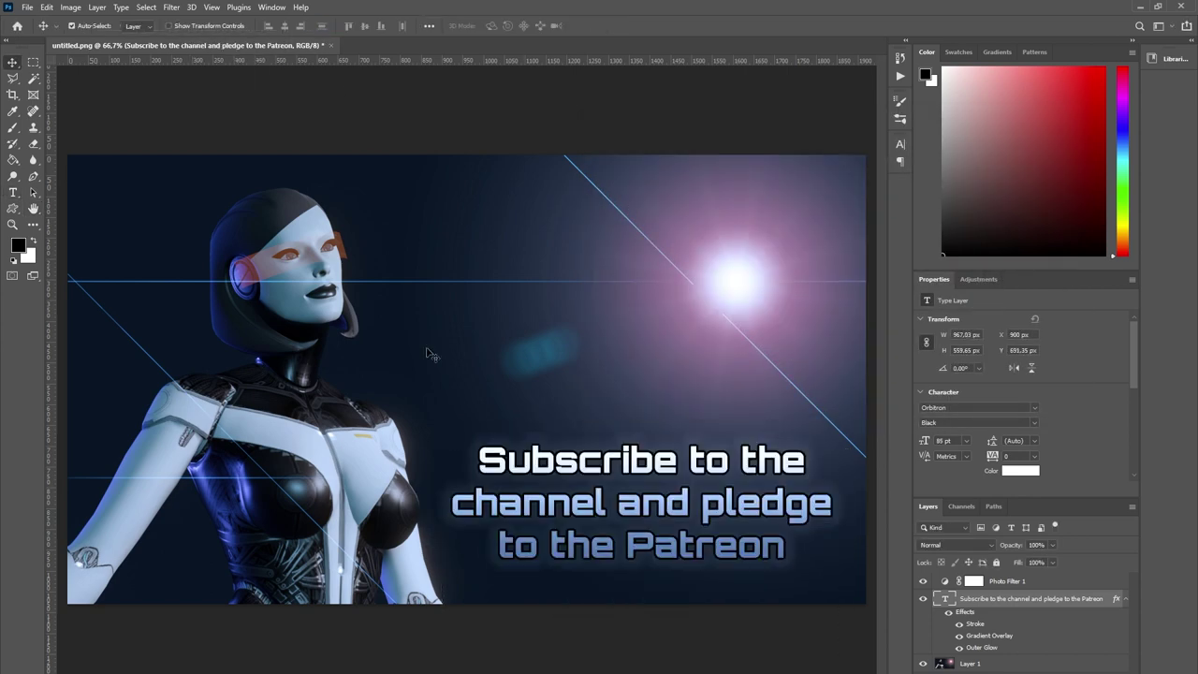